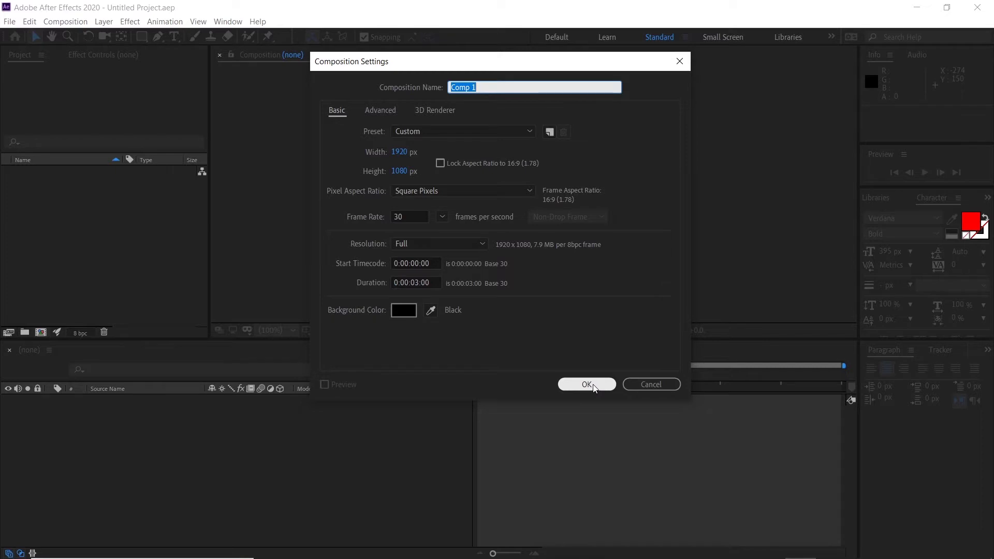
# Create a 1920 x 1080 px composition named Comp 1 at 30 fps with a 3-second duration
pyautogui.click(585, 386)
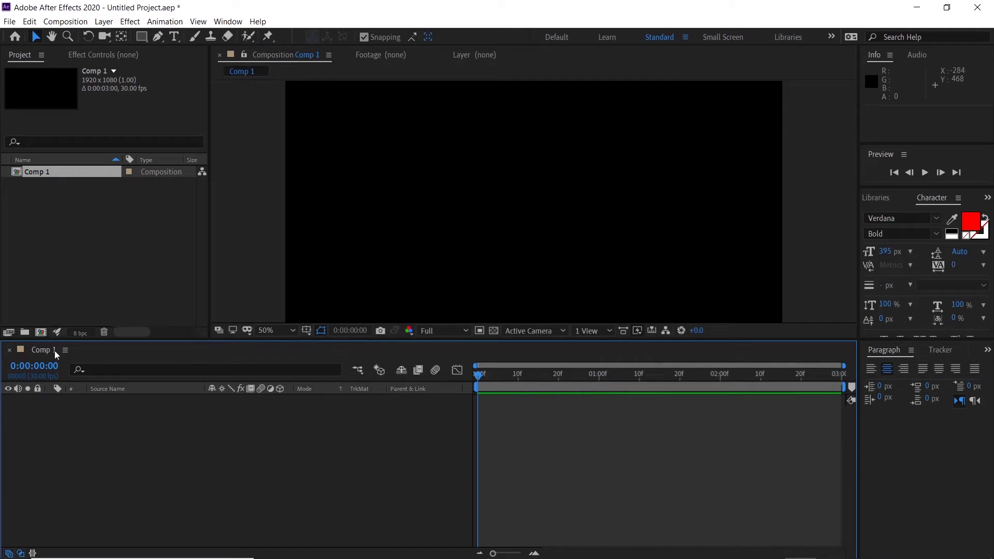
# Add a comp-size turquoise solid and mask it to a centred square about 336 px wide
pyautogui.hotkey('ctrl', 'y')
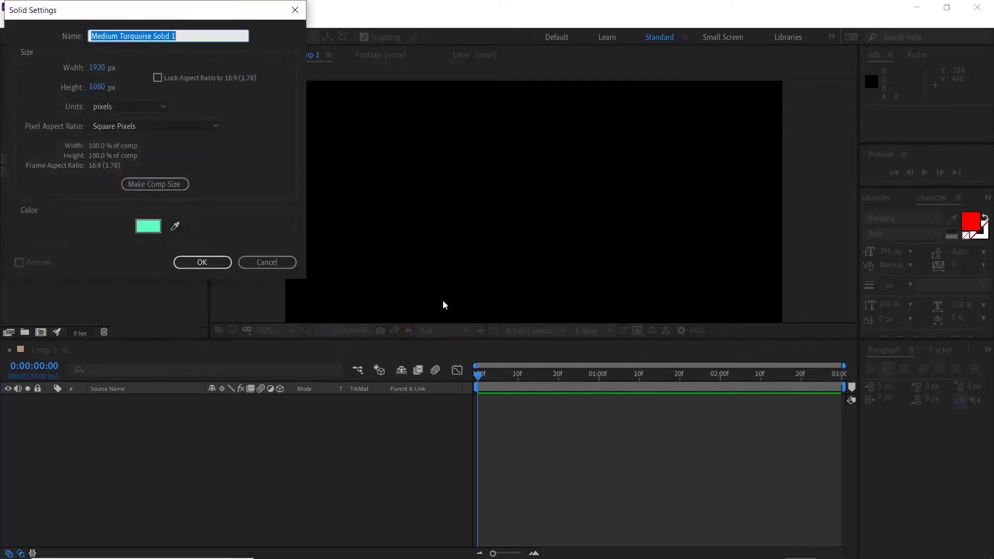
pyautogui.click(202, 262)
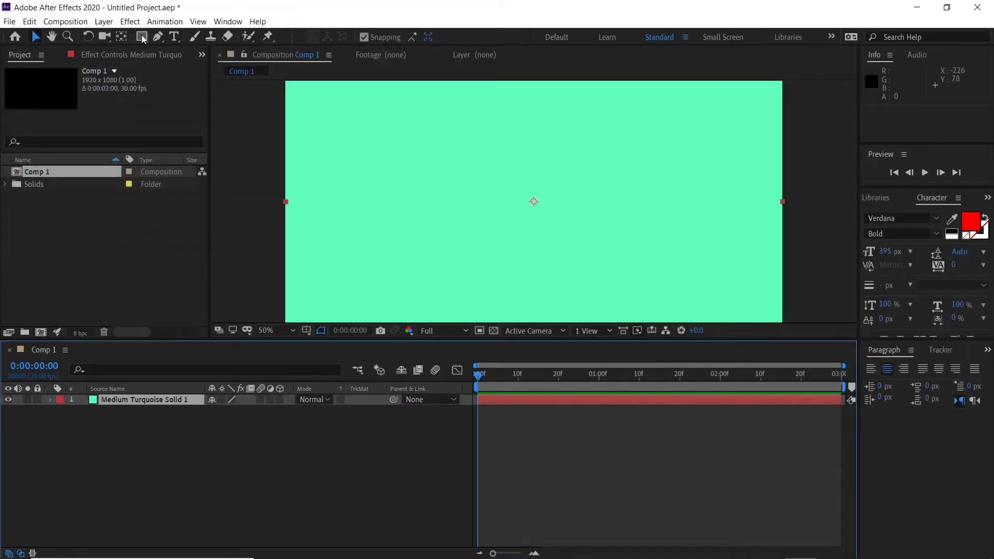
pyautogui.moveTo(492, 154); pyautogui.dragTo(579, 241)
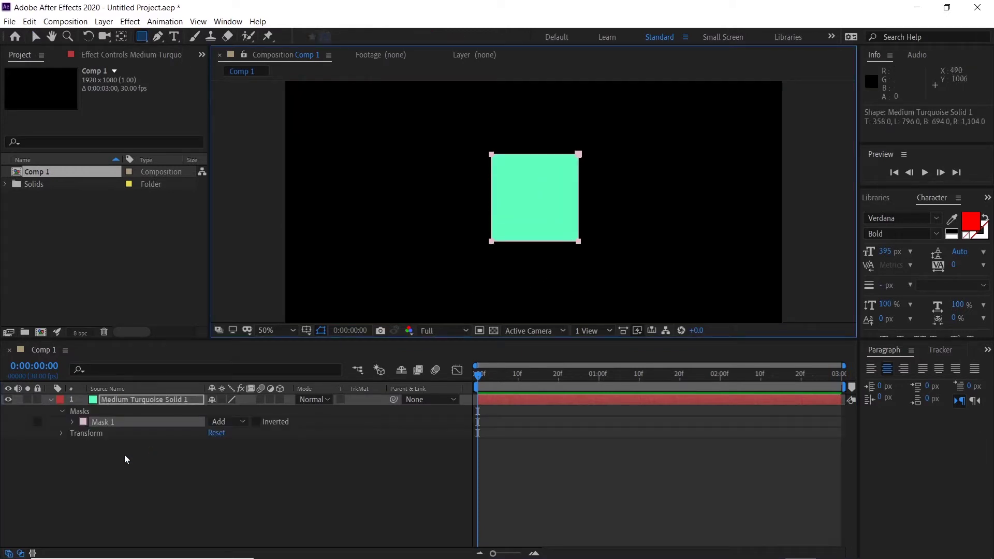
# Try moving the turquoise solid's anchor point around inside the square with the Pan Behind tool, without snapping
pyautogui.click(135, 400)
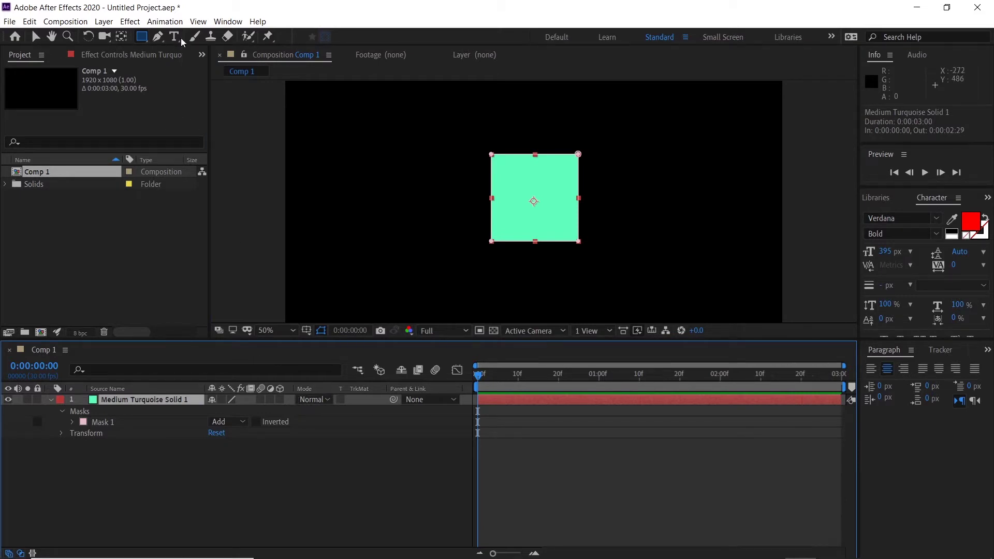
pyautogui.click(122, 37)
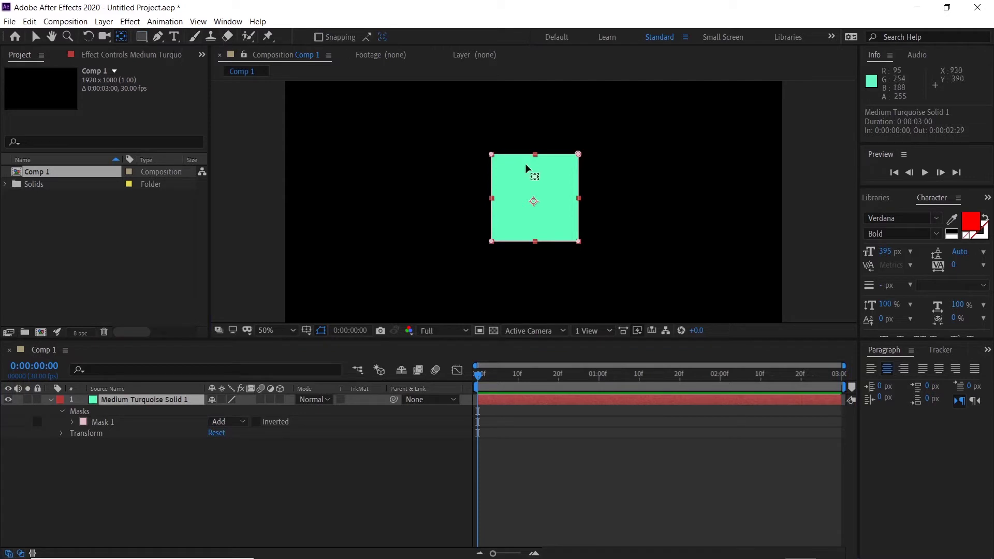
pyautogui.moveTo(535, 203)
pyautogui.mouseDown()
pyautogui.moveTo(508, 171)
pyautogui.moveTo(569, 164)
pyautogui.moveTo(579, 240)
pyautogui.moveTo(529, 194)
pyautogui.mouseUp()
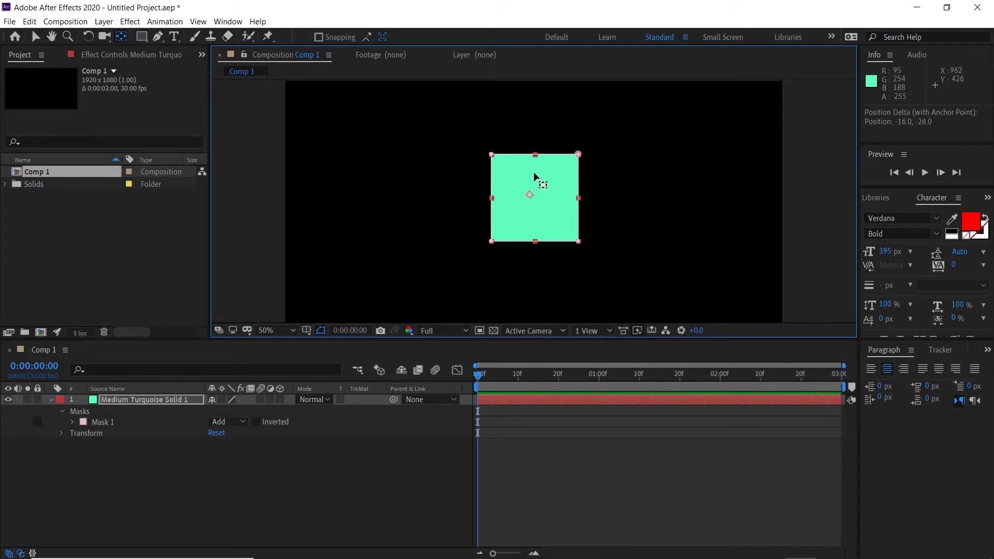
pyautogui.moveTo(532, 199)
pyautogui.mouseDown()
pyautogui.moveTo(491, 155)
pyautogui.moveTo(526, 175)
pyautogui.moveTo(577, 160)
pyautogui.moveTo(522, 198)
pyautogui.moveTo(504, 228)
pyautogui.moveTo(523, 193)
pyautogui.moveTo(529, 200)
pyautogui.mouseUp()
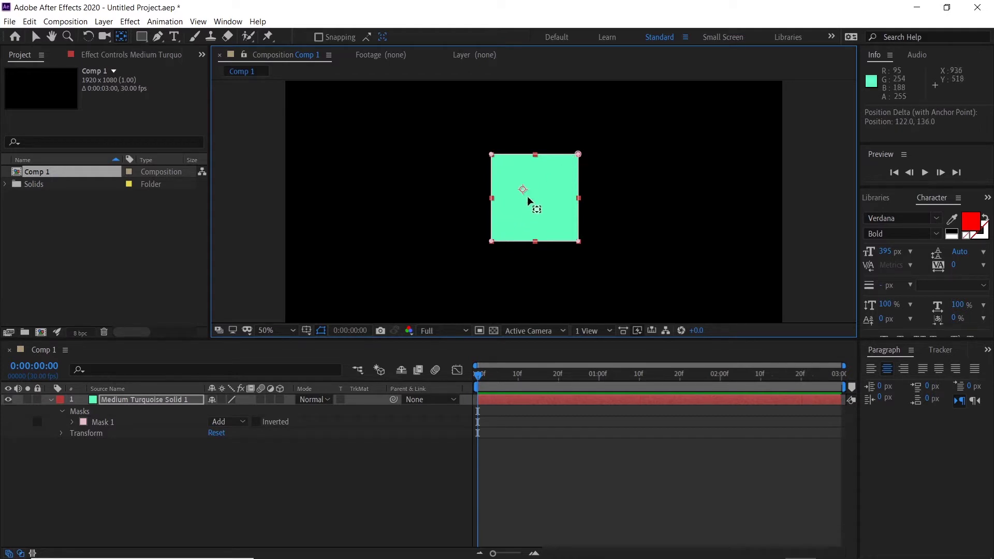
# Enable snapping for the Pan Behind tool and move the anchor point to the masked square's upper-left corner
pyautogui.click(318, 37)
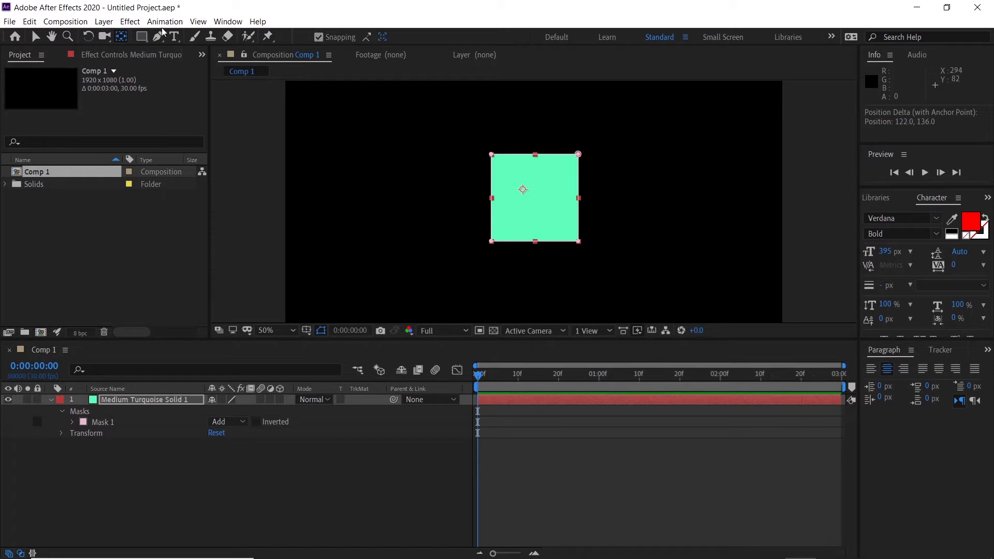
pyautogui.click(34, 38)
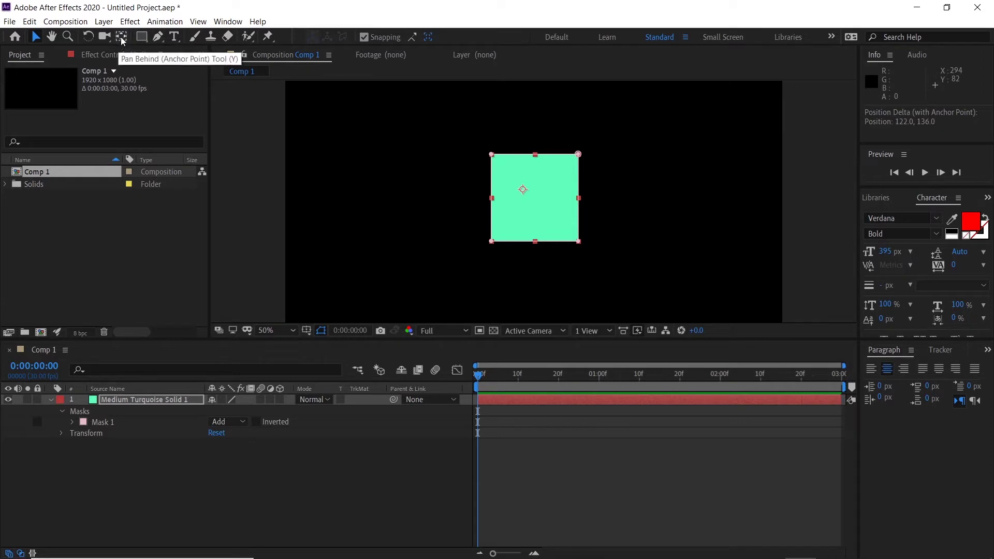
pyautogui.click(122, 38)
pyautogui.click(36, 37)
pyautogui.click(123, 38)
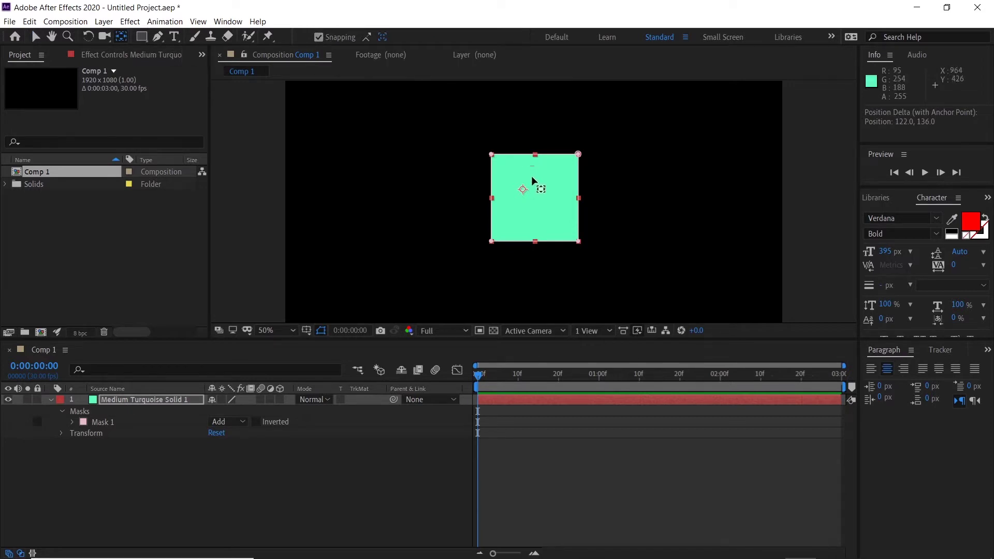
pyautogui.moveTo(523, 190); pyautogui.dragTo(494, 160)
pyautogui.press('/')
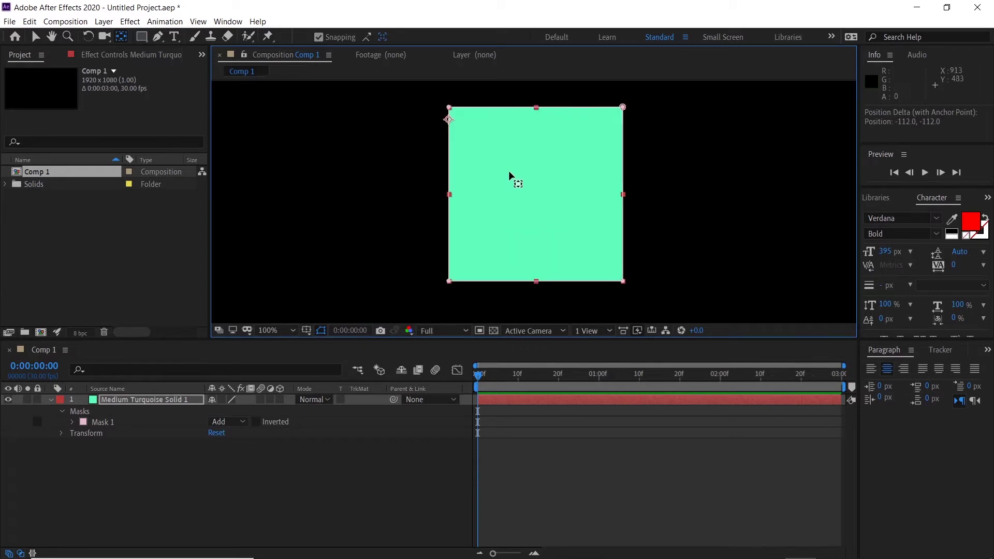
pyautogui.press('space')
pyautogui.moveTo(501, 147); pyautogui.dragTo(535, 204)
pyautogui.moveTo(483, 179); pyautogui.dragTo(484, 171)
pyautogui.click(34, 36)
pyautogui.scroll(-2, 550, 193)
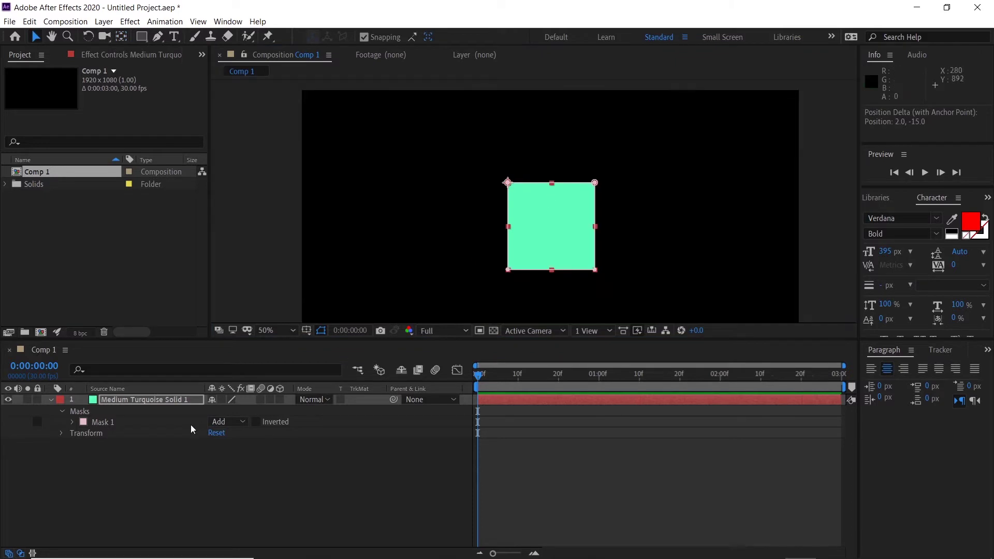
# Make the turquoise solid a 3D layer and review its Position, Scale and Rotation properties
pyautogui.click(281, 400)
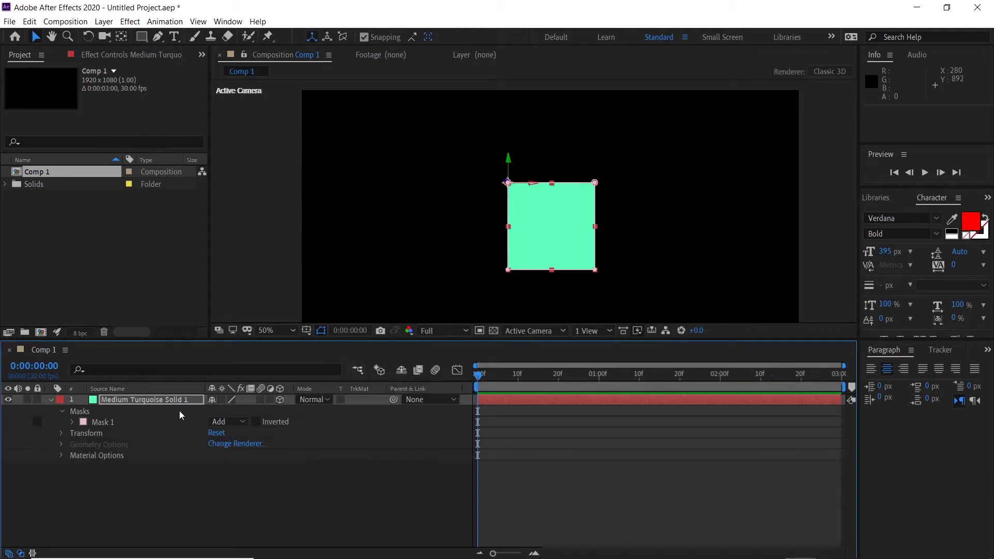
pyautogui.press('p')
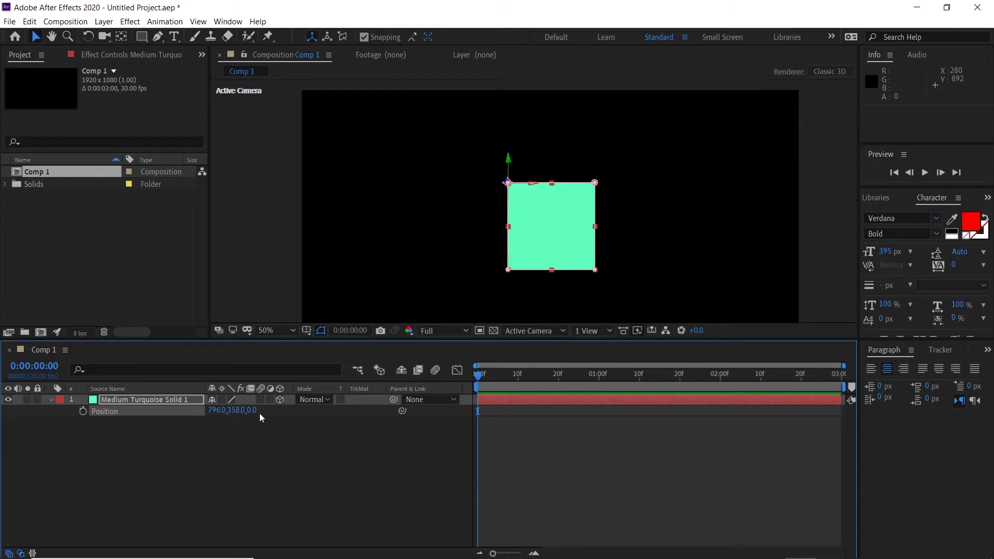
pyautogui.press('s')
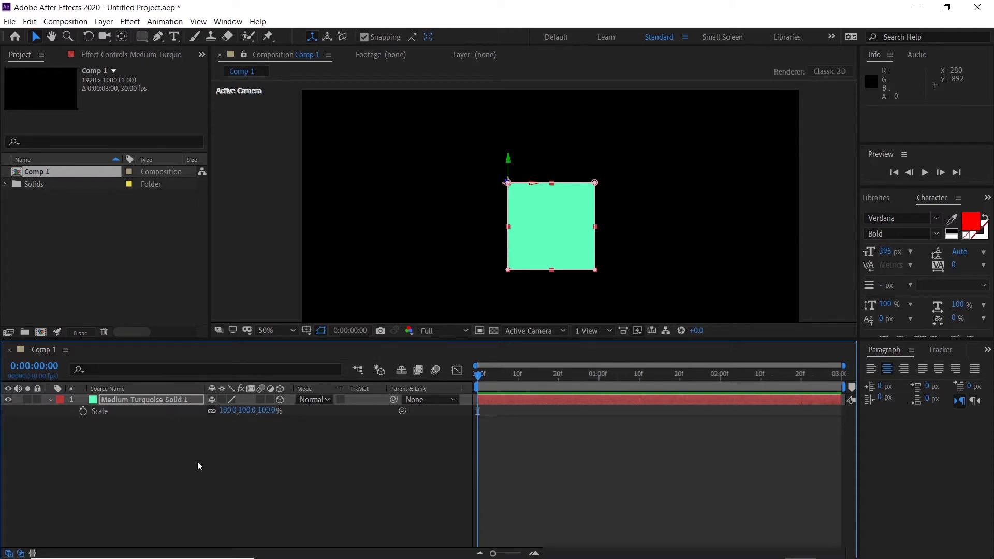
pyautogui.press('r')
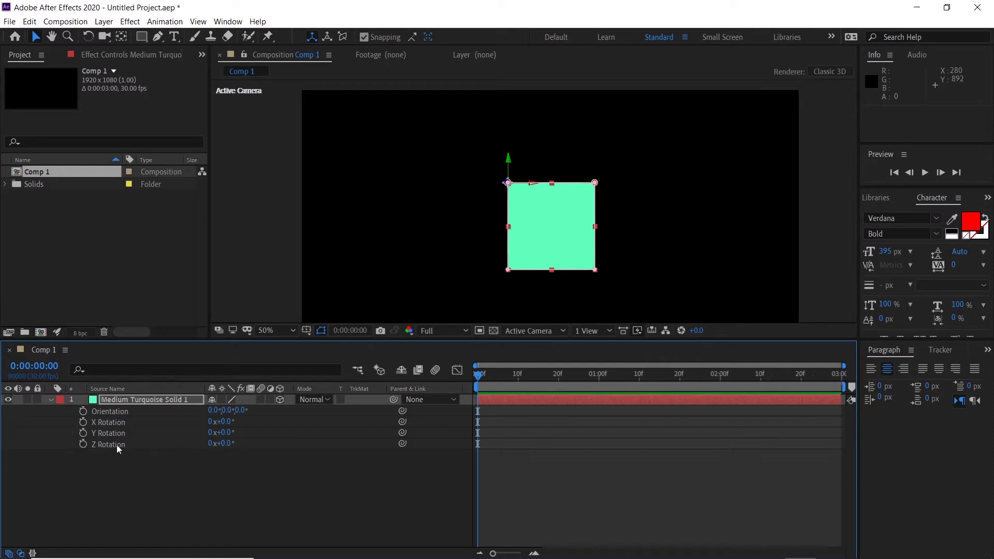
pyautogui.press('p')
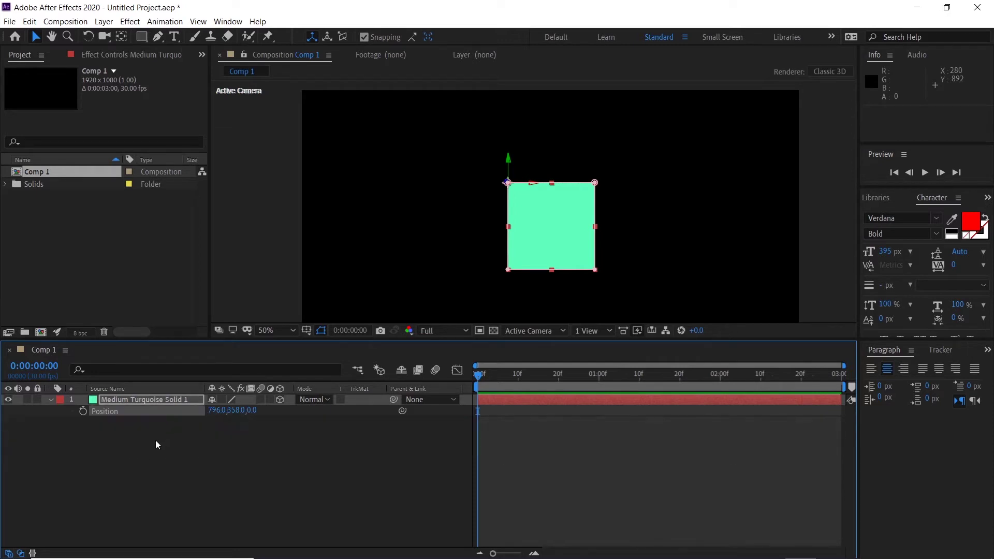
pyautogui.press('s')
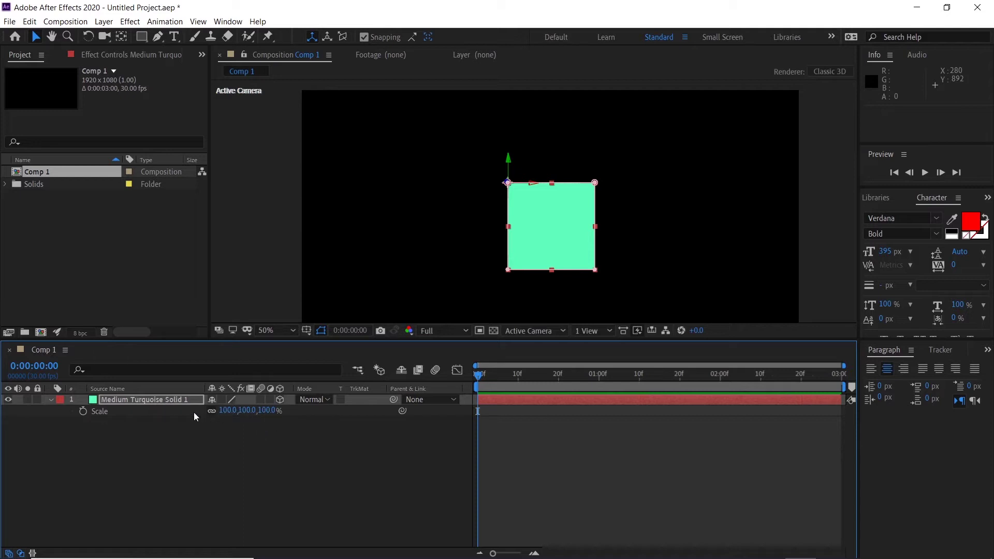
pyautogui.press('p')
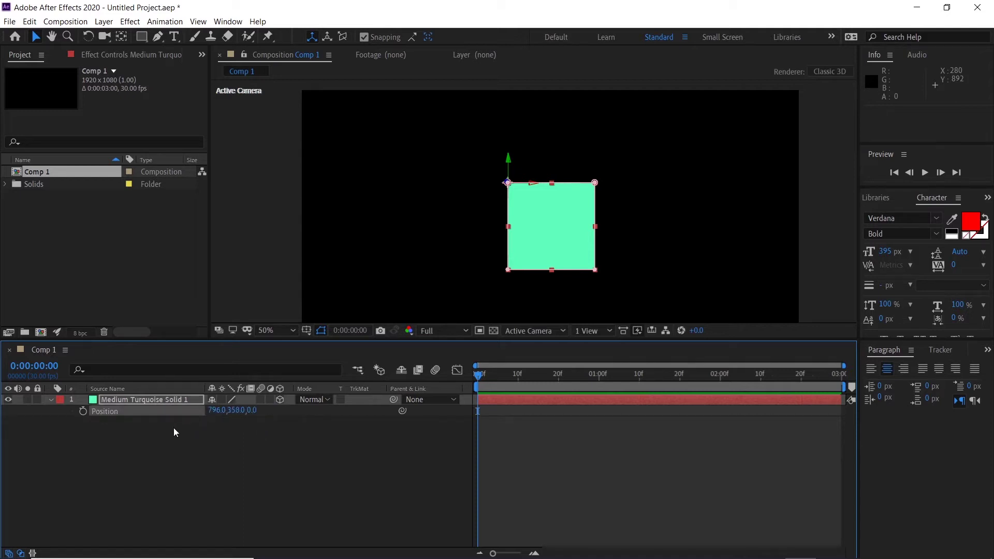
pyautogui.click(51, 400)
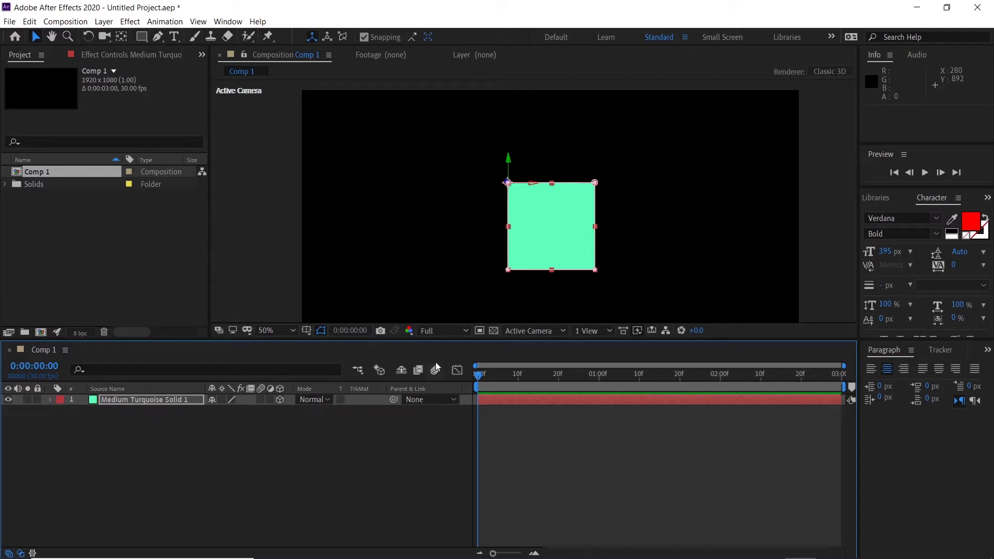
# Examine the square from an angle in Custom View 3 and compare it with the Active Camera view
pyautogui.click(537, 333)
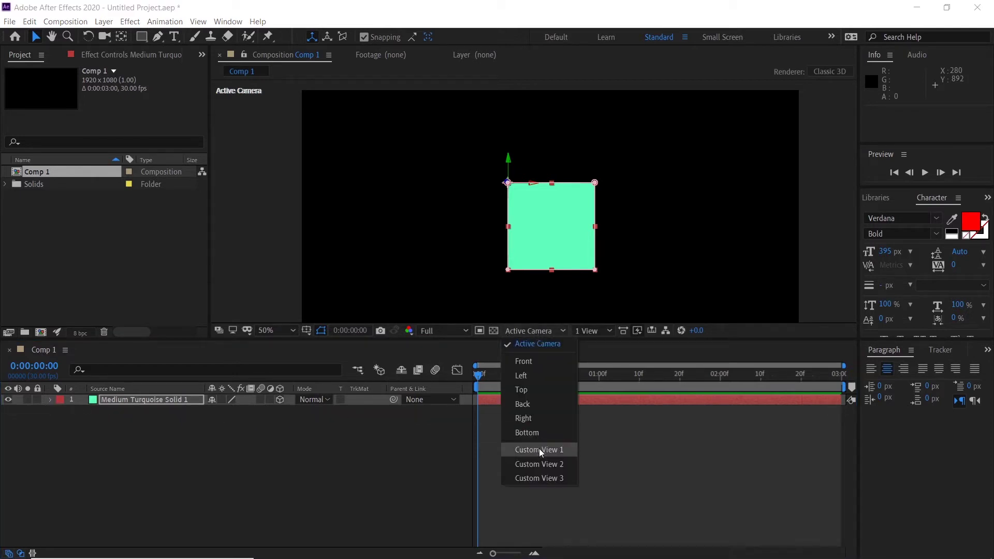
pyautogui.click(539, 477)
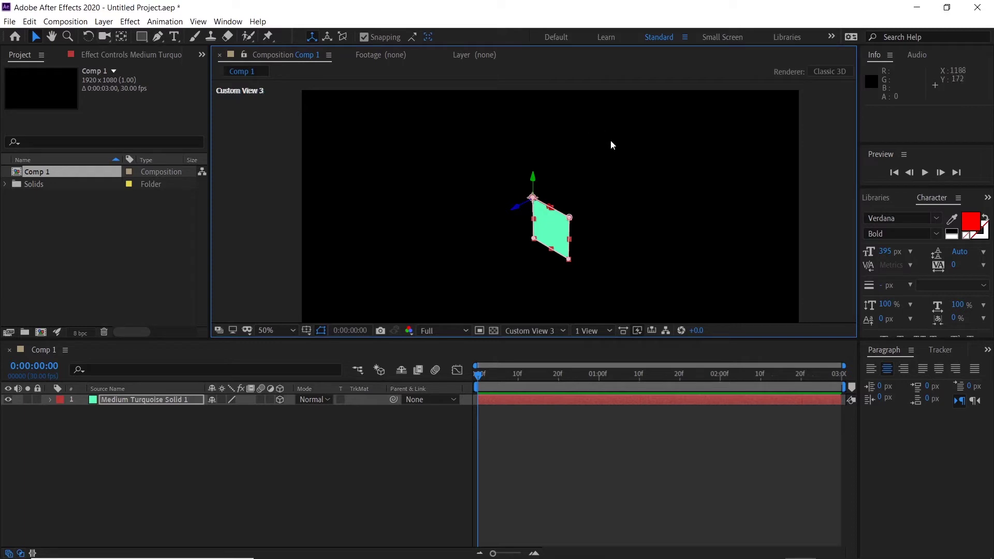
pyautogui.press('c')
pyautogui.moveTo(625, 171); pyautogui.dragTo(683, 201)
pyautogui.moveTo(550, 232); pyautogui.dragTo(641, 249)
pyautogui.click(552, 333)
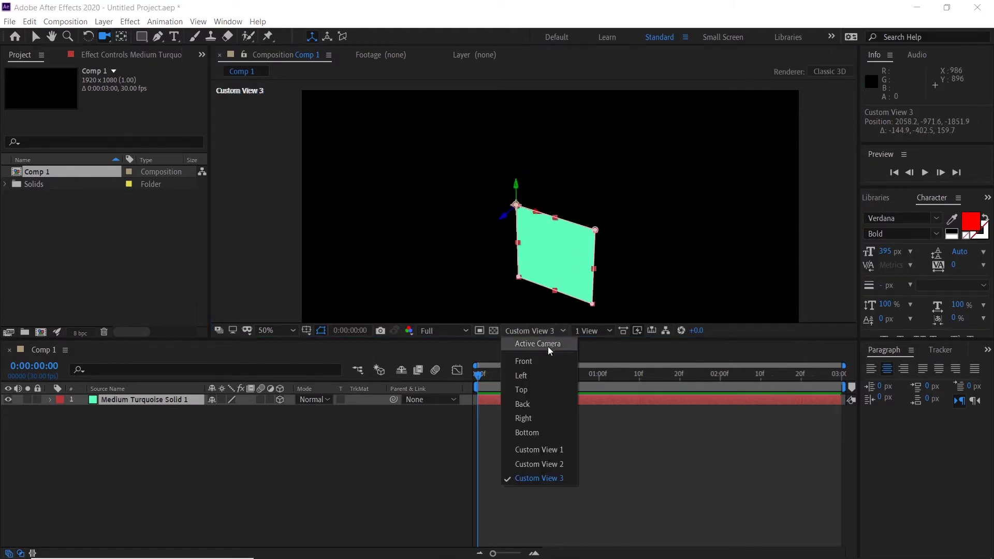
pyautogui.click(544, 344)
pyautogui.click(554, 330)
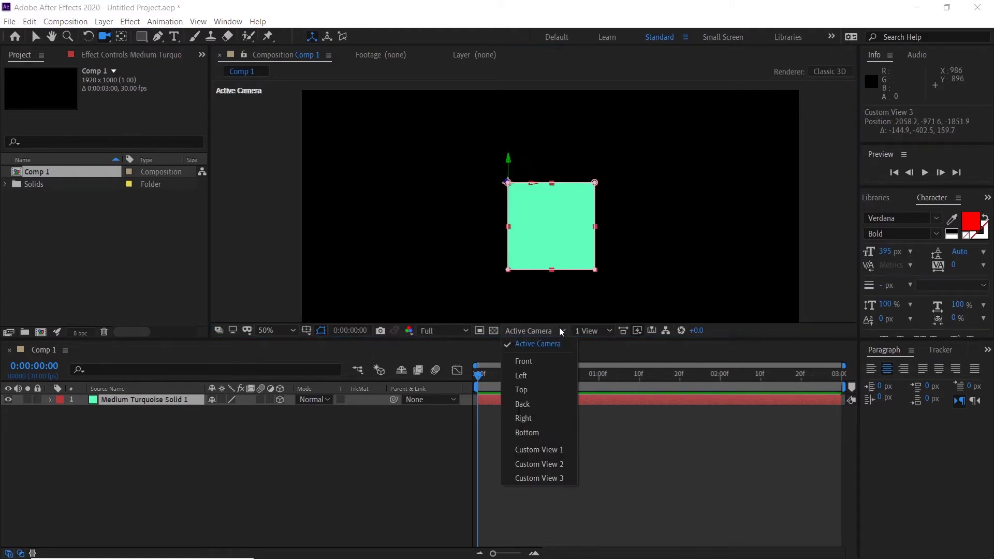
pyautogui.click(551, 477)
pyautogui.moveTo(654, 233); pyautogui.dragTo(601, 190)
# Duplicate the turquoise solid layer and set the copy's X orientation to 90°
pyautogui.click(133, 412)
pyautogui.click(133, 401)
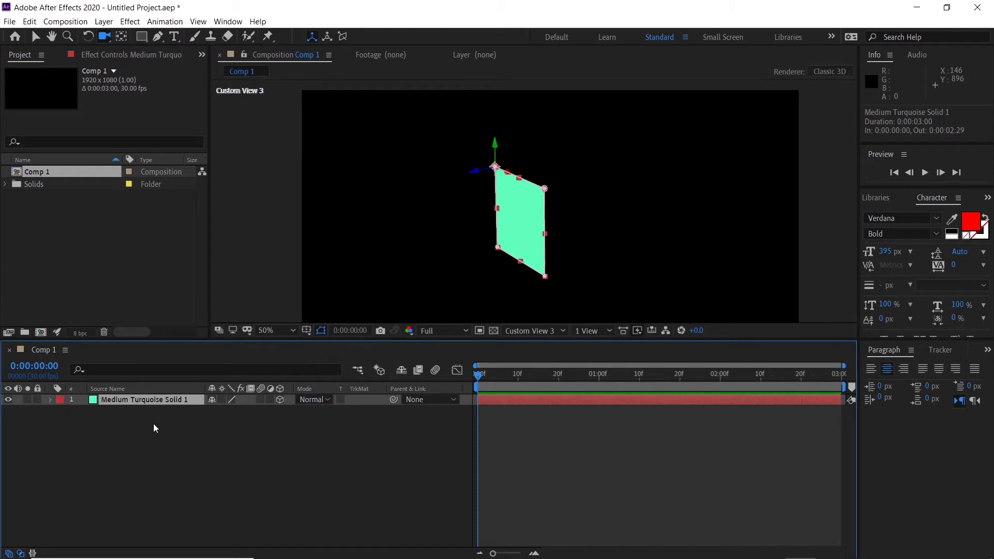
pyautogui.hotkey('ctrl', 'd')
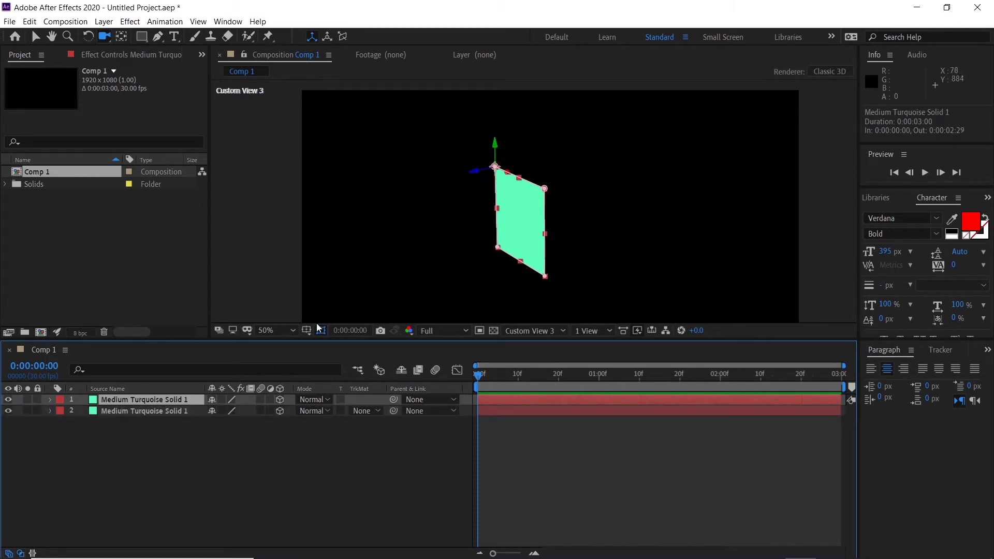
pyautogui.press('r')
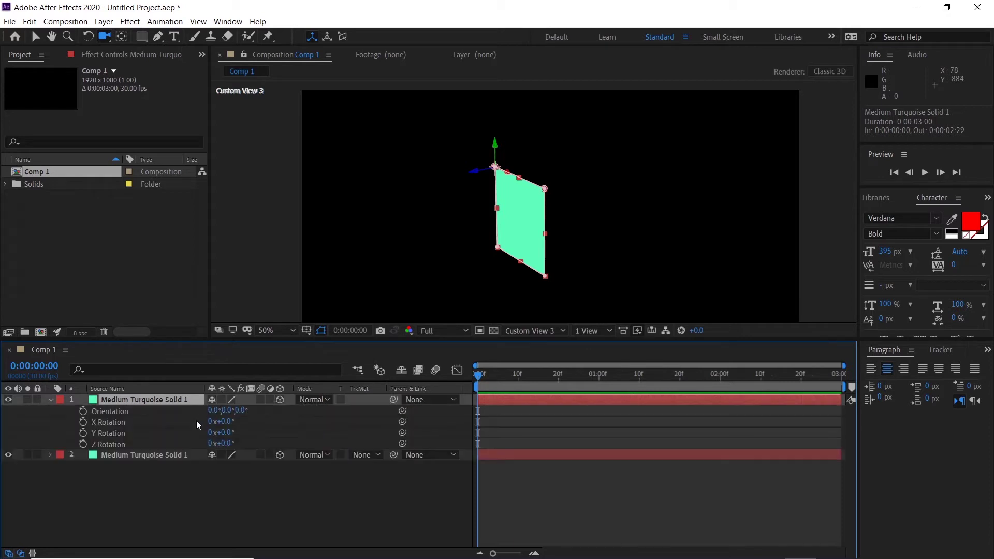
pyautogui.write('90')
pyautogui.press('Return')
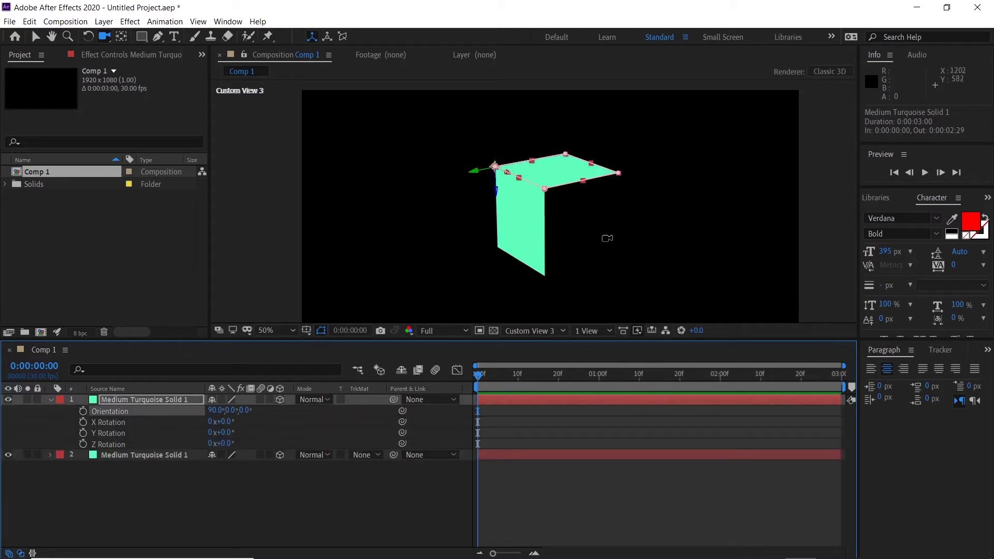
# Recolor the rotated duplicate to a saturated blue as a new solid and inspect both faces from another angle
pyautogui.click(154, 400)
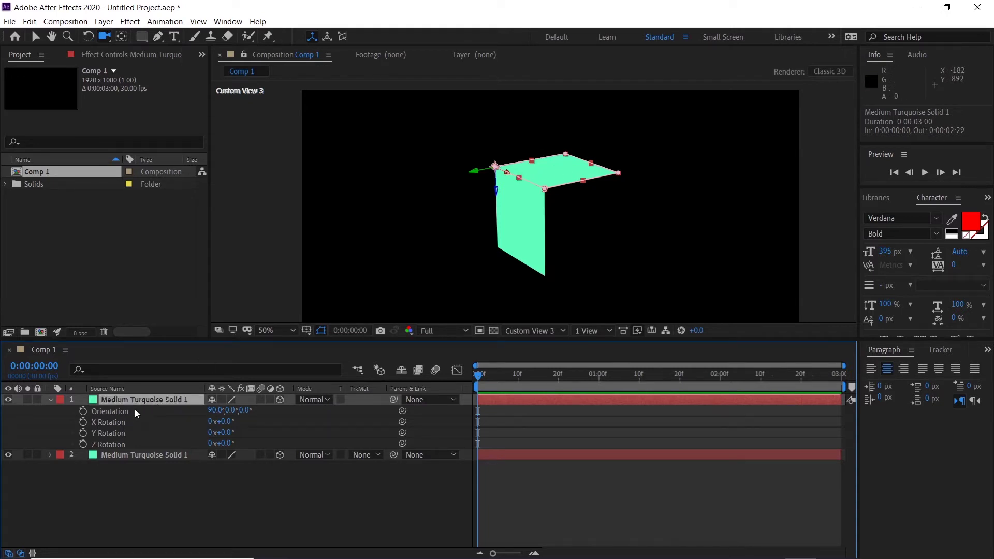
pyautogui.hotkey('ctrl', 'shift', 'y')
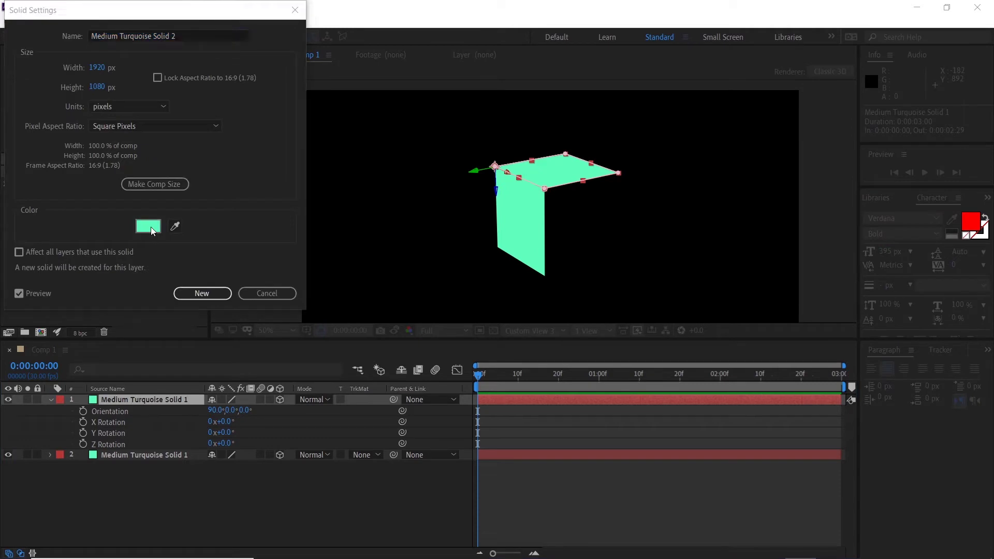
pyautogui.click(149, 227)
pyautogui.moveTo(200, 106); pyautogui.dragTo(198, 94)
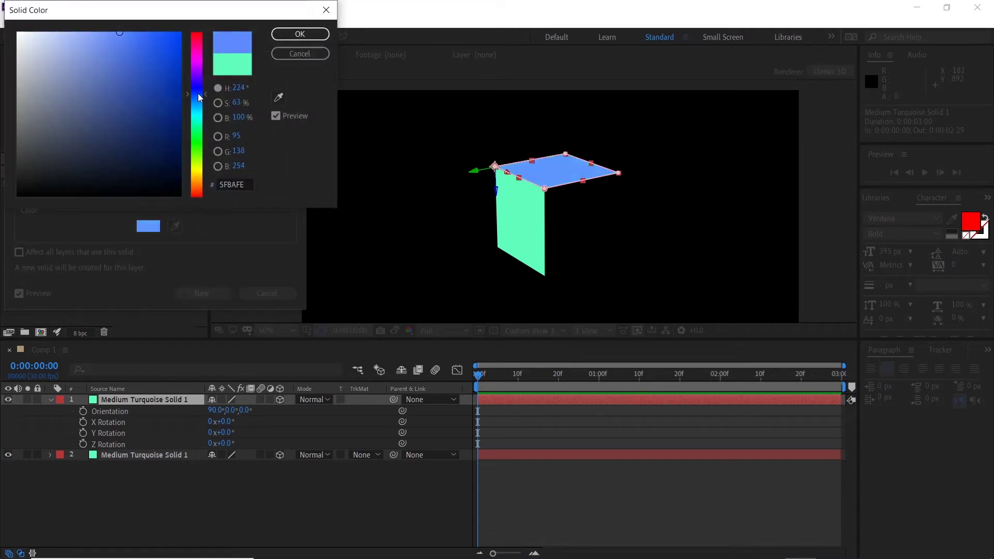
pyautogui.click(180, 33)
pyautogui.click(279, 36)
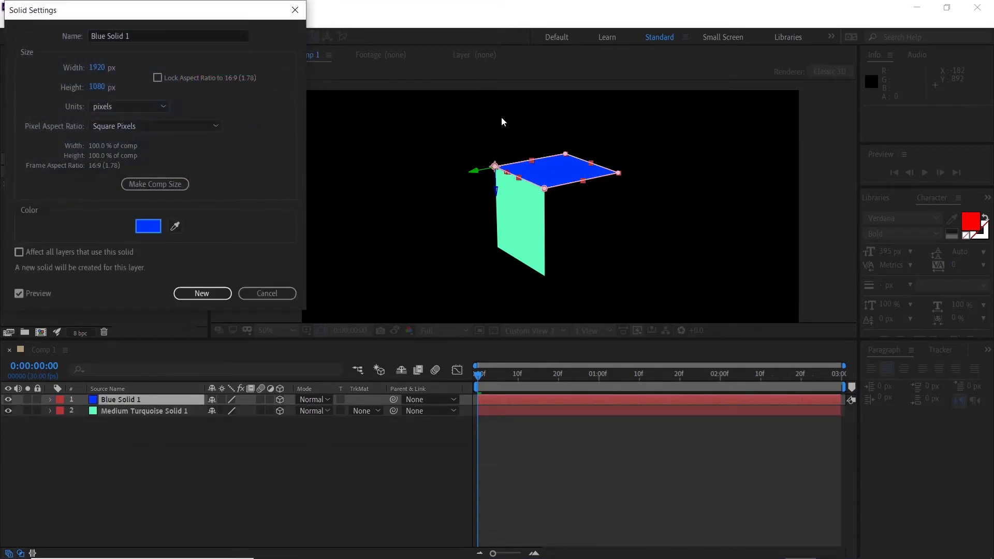
pyautogui.click(202, 293)
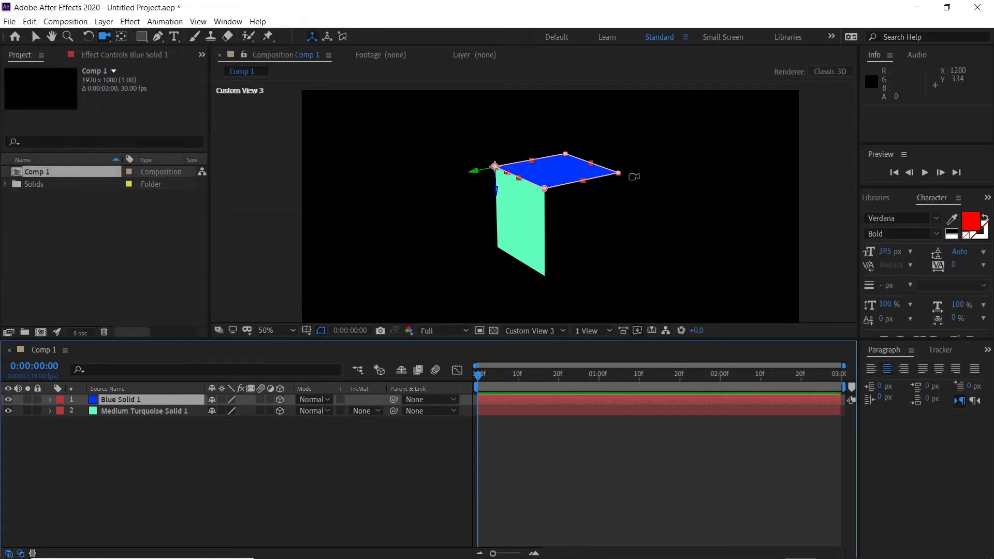
pyautogui.moveTo(472, 227); pyautogui.dragTo(514, 243)
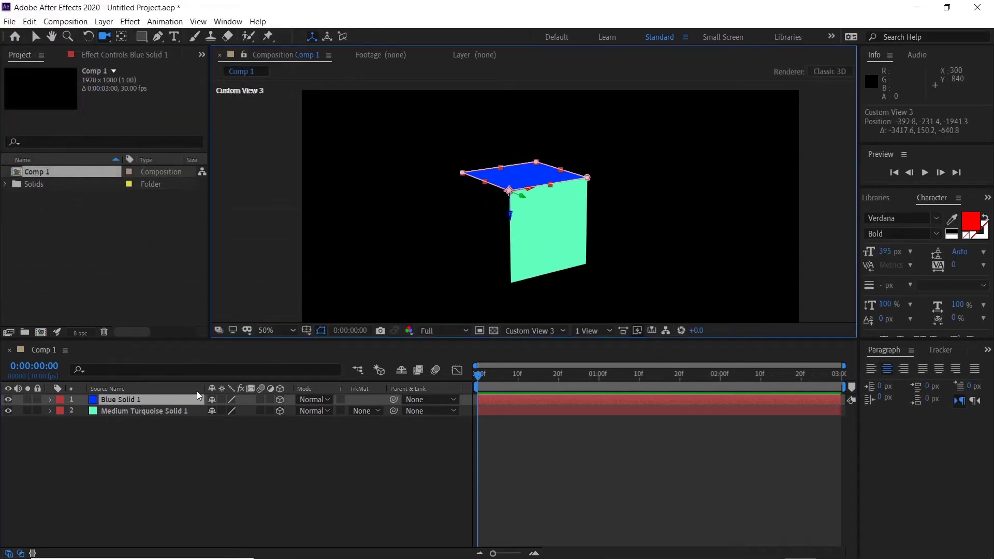
# Duplicate the blue solid layer and recolor the copy to orange FFA400 as a new solid
pyautogui.hotkey('ctrl', 'd')
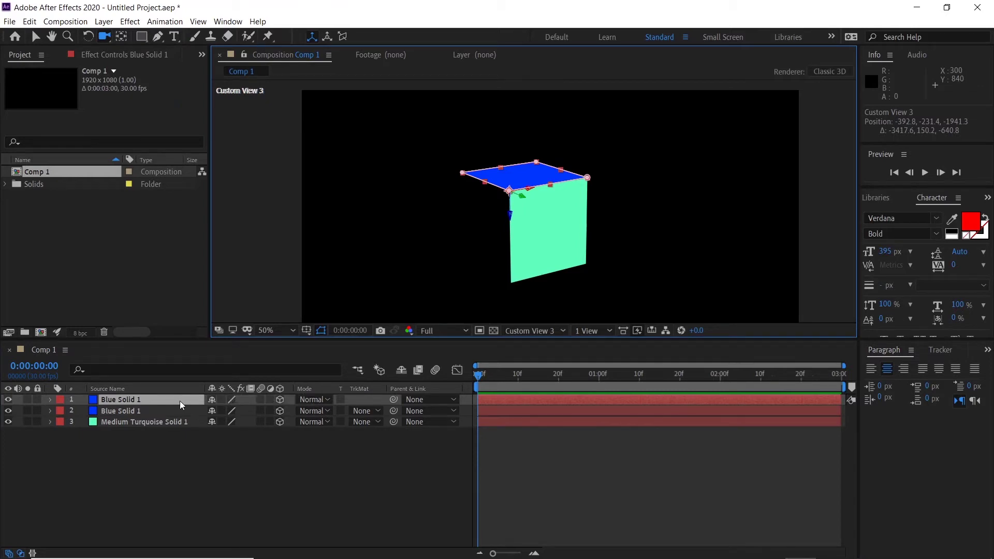
pyautogui.hotkey('ctrl', 'shift', 'y')
pyautogui.click(148, 226)
pyautogui.moveTo(198, 156); pyautogui.dragTo(194, 179)
pyautogui.click(298, 34)
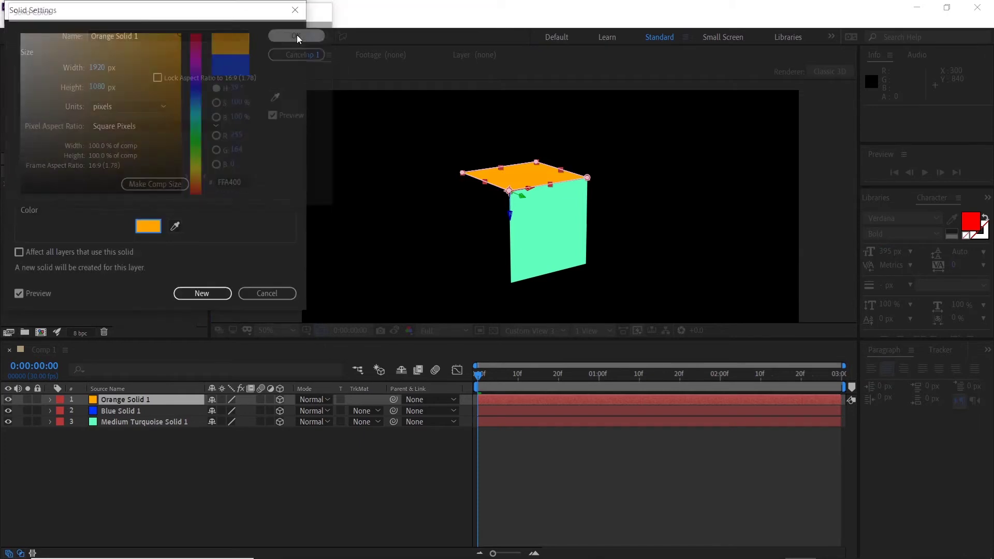
pyautogui.click(201, 291)
# Set the orange solid's Y orientation to 90° and inspect the side face from another angle
pyautogui.press('r')
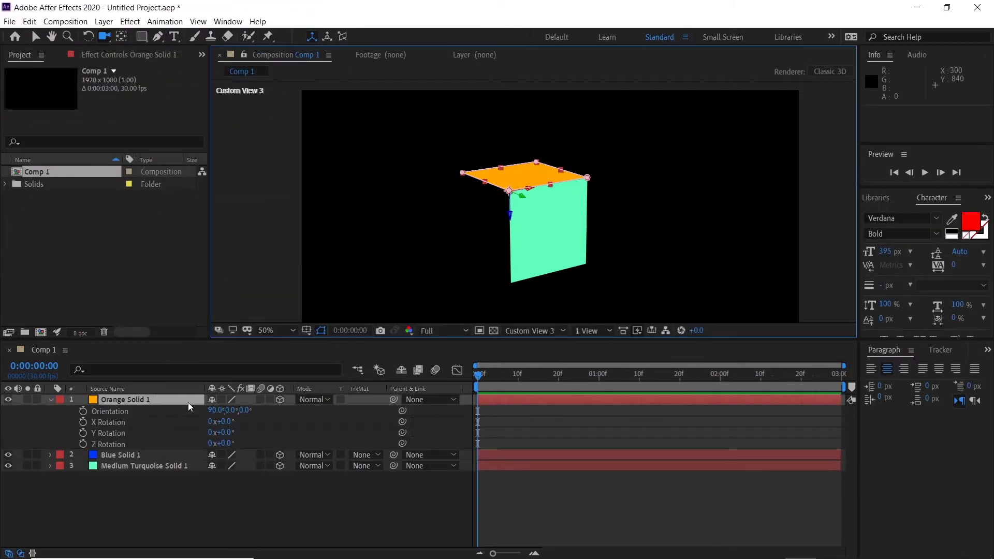
pyautogui.click(230, 411)
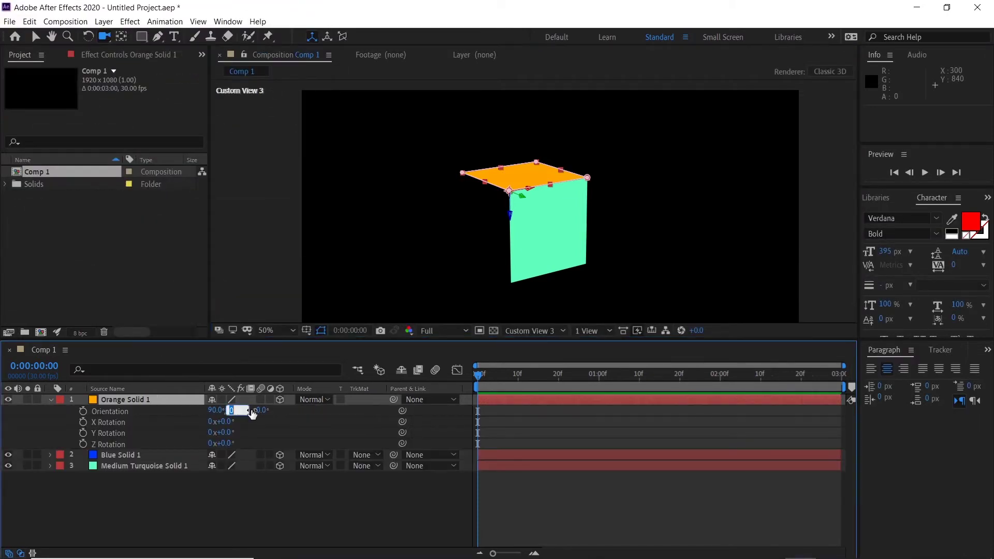
pyautogui.press('Return')
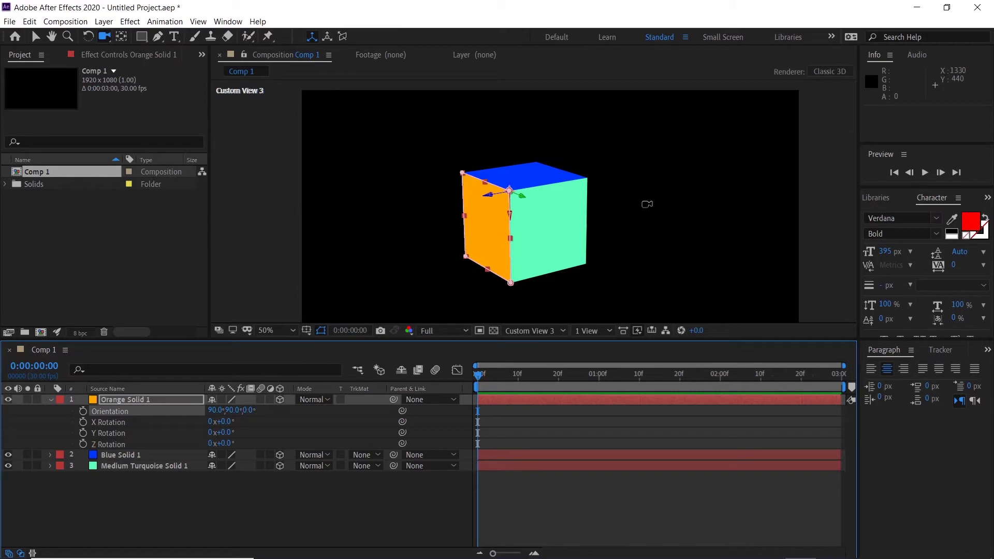
pyautogui.moveTo(646, 204)
pyautogui.mouseDown()
pyautogui.moveTo(610, 224)
pyautogui.moveTo(493, 200)
pyautogui.moveTo(487, 224)
pyautogui.moveTo(575, 242)
pyautogui.moveTo(671, 207)
pyautogui.moveTo(663, 208)
pyautogui.mouseUp()
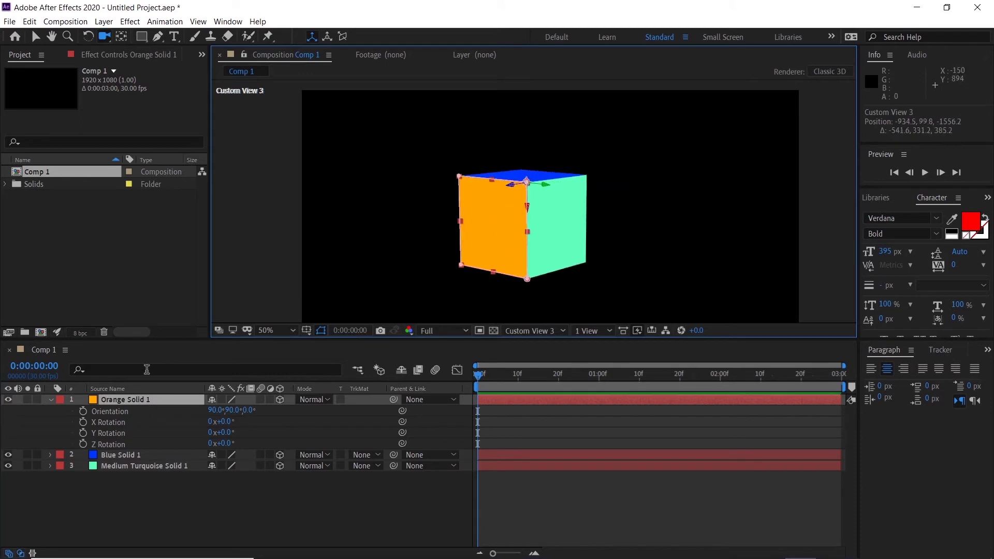
# Duplicate the orange solid layer and move the copy across to the opposite side of the cube
pyautogui.click(50, 400)
pyautogui.hotkey('ctrl', 'd')
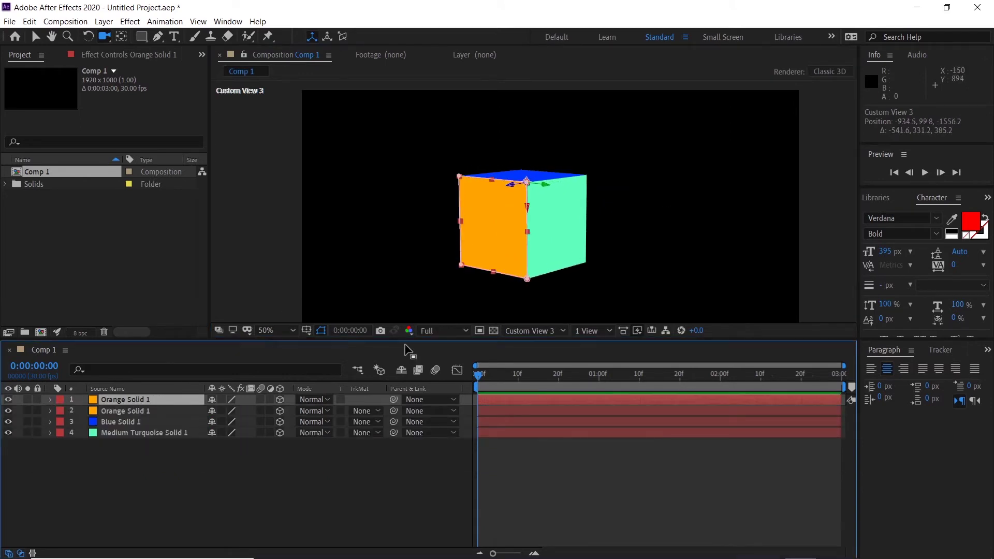
pyautogui.moveTo(634, 217); pyautogui.dragTo(484, 171)
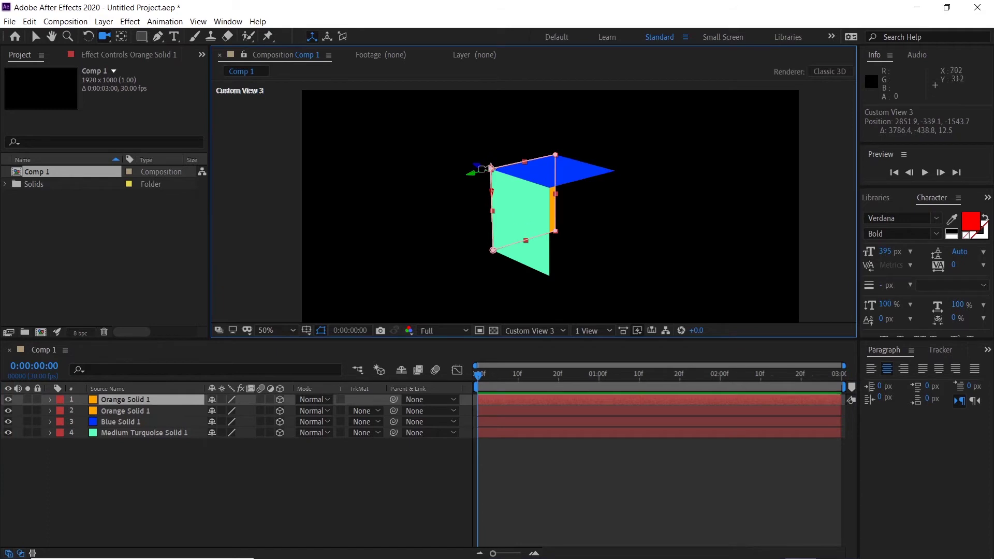
pyautogui.press('v')
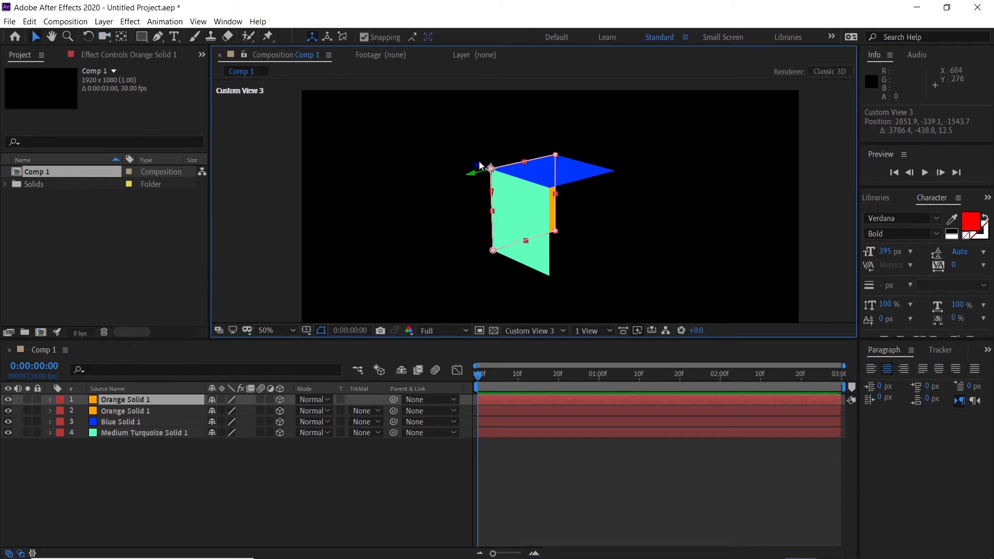
pyautogui.moveTo(476, 169); pyautogui.dragTo(538, 228)
# Align the orange copy with the turquoise face's free edge at about Y 344.5 and Z -22.3
pyautogui.press('c')
pyautogui.press('v')
pyautogui.press('c')
pyautogui.moveTo(459, 211); pyautogui.dragTo(545, 180)
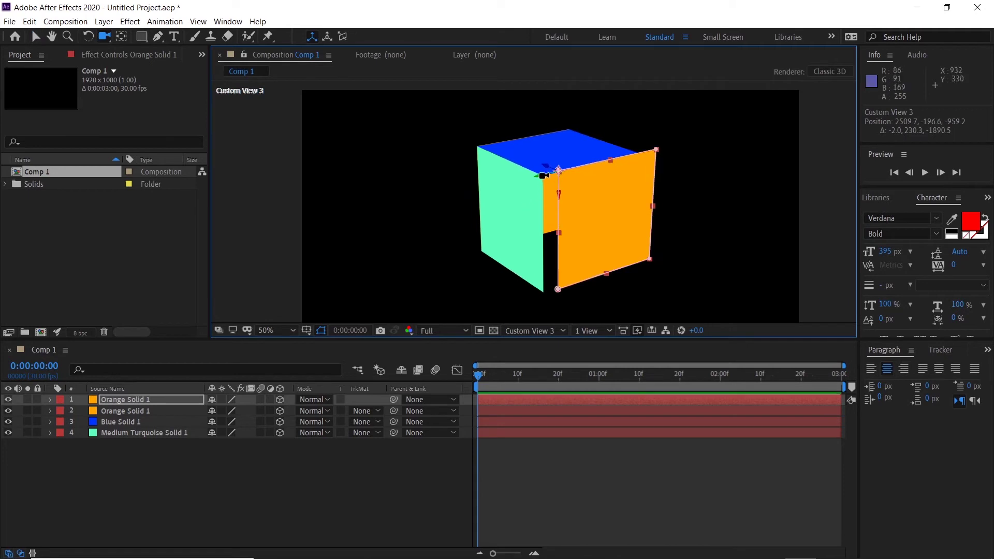
pyautogui.press('v')
pyautogui.moveTo(532, 176); pyautogui.dragTo(530, 176)
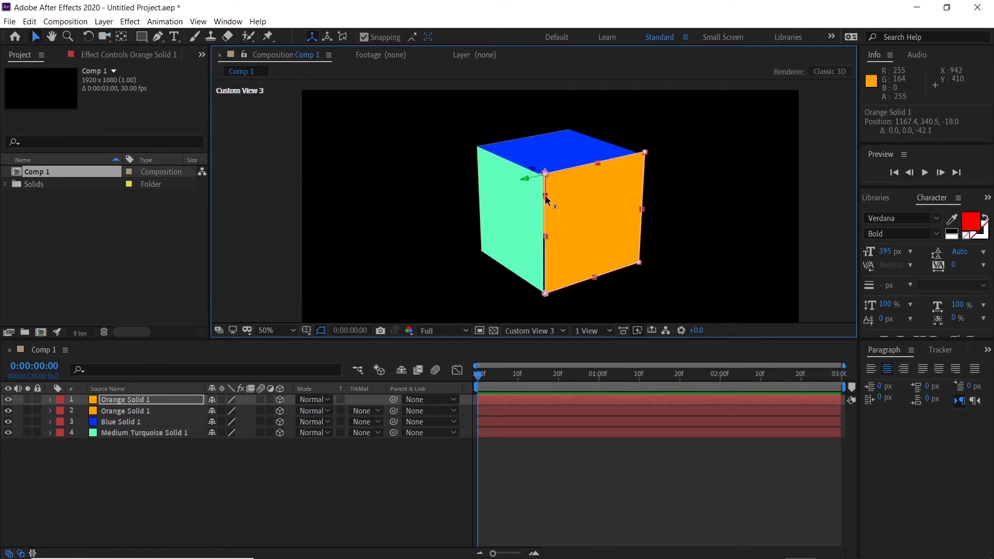
pyautogui.moveTo(546, 202); pyautogui.dragTo(524, 183)
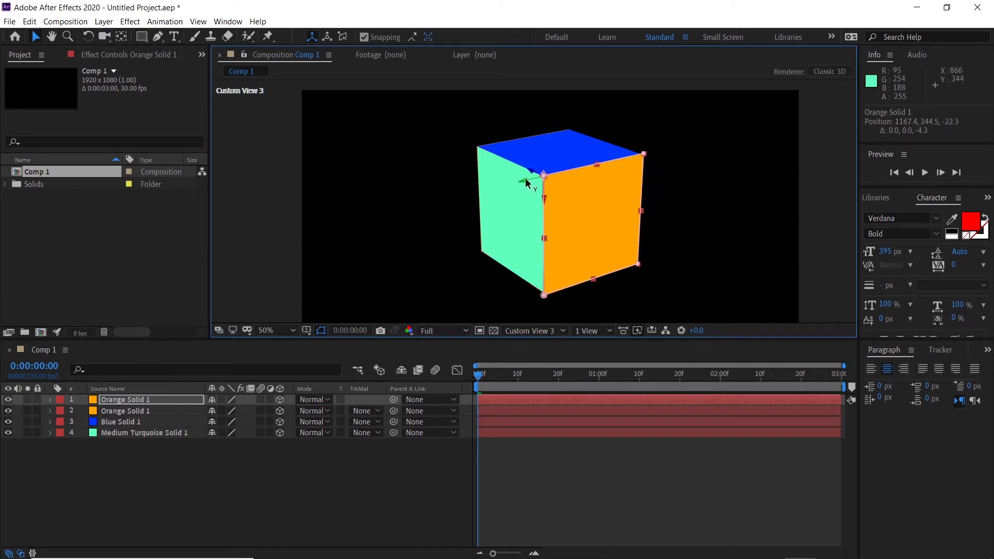
# Recolor the upper orange copy to yellow E6FF00 as a new solid
pyautogui.click(129, 397)
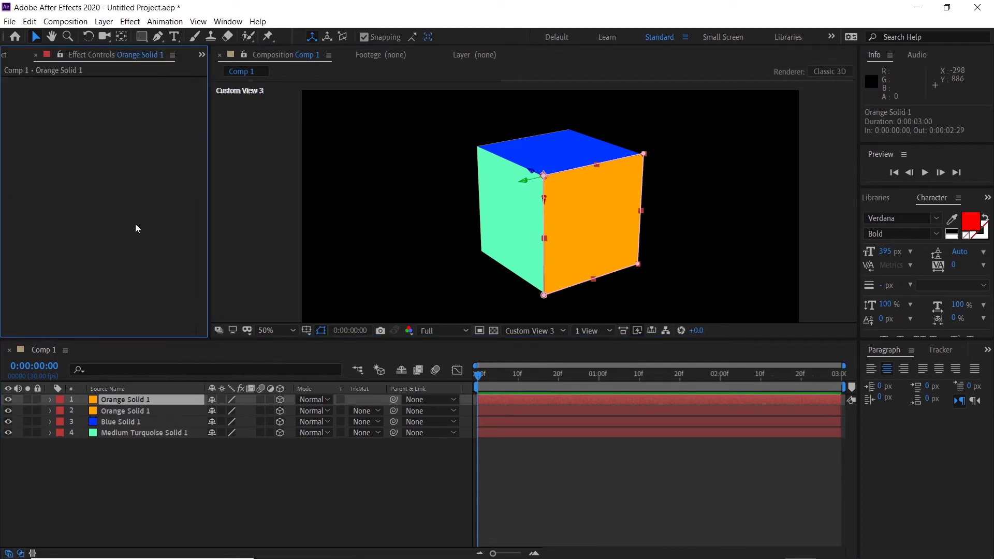
pyautogui.click(150, 421)
pyautogui.click(140, 399)
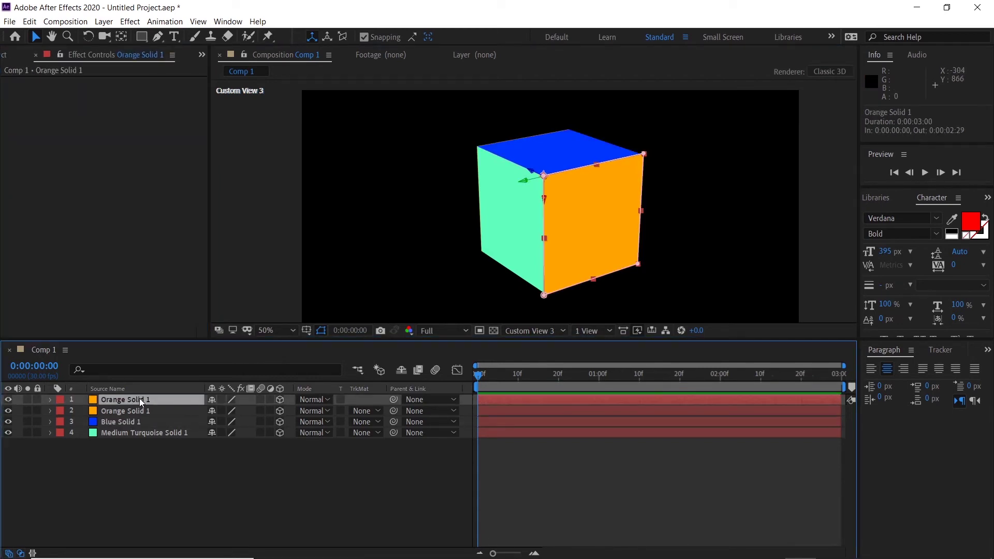
pyautogui.hotkey('ctrl', 'shift', 'y')
pyautogui.click(148, 228)
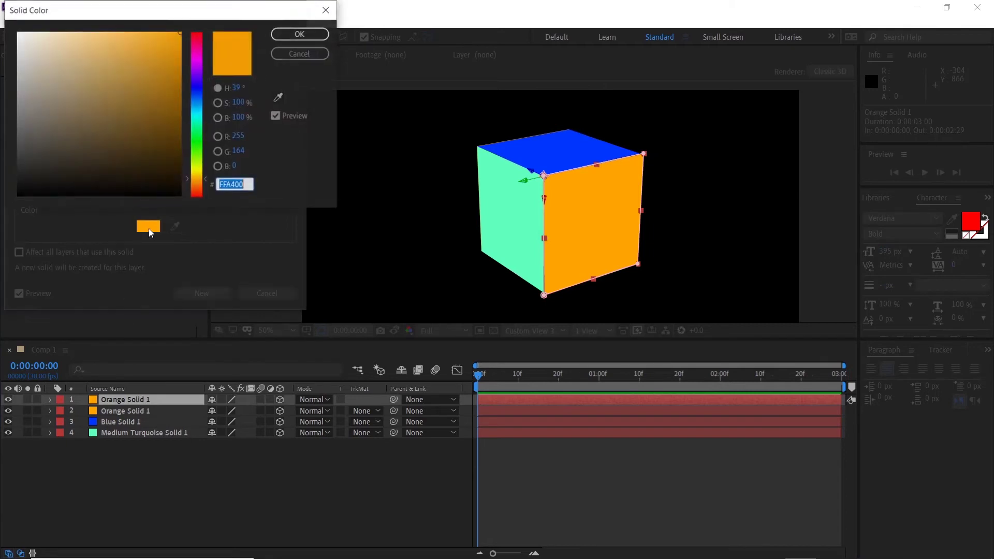
pyautogui.click(198, 170)
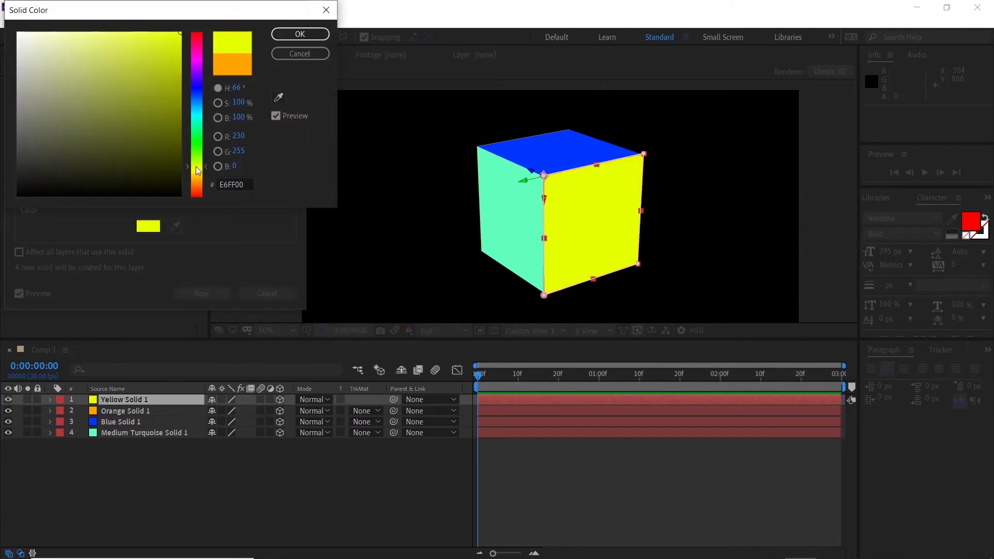
pyautogui.click(313, 34)
pyautogui.click(201, 294)
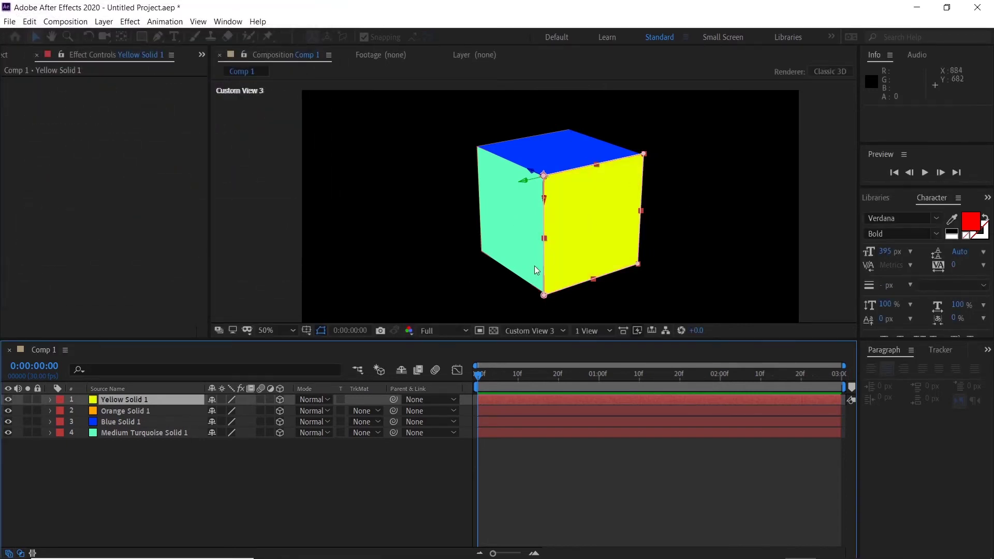
# Shift the yellow face along the X axis to about 1133.6 to meet the blue face's edge and check the corner
pyautogui.press('c')
pyautogui.moveTo(632, 210); pyautogui.dragTo(540, 149)
pyautogui.press('v')
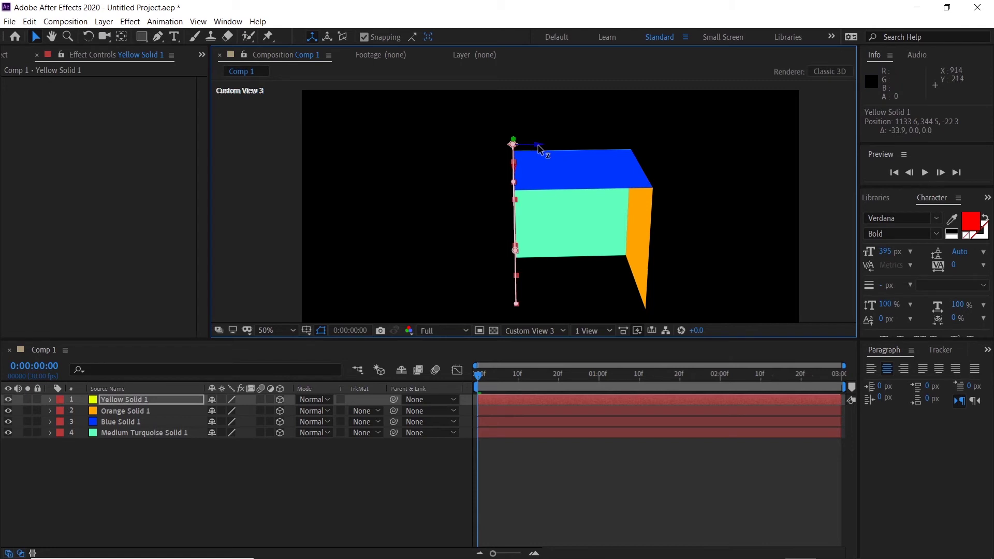
pyautogui.press('c')
pyautogui.moveTo(473, 197); pyautogui.dragTo(575, 184)
pyautogui.press('v')
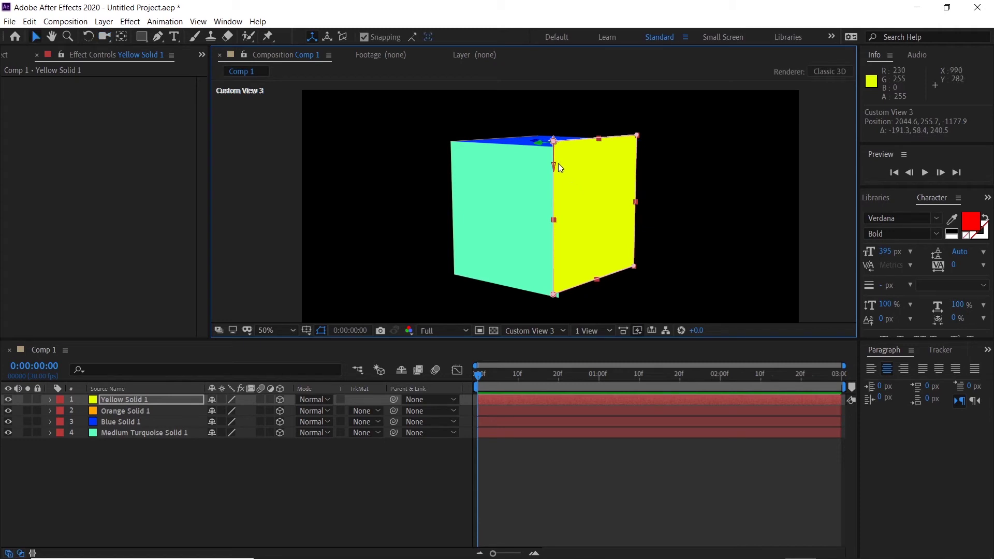
pyautogui.click(554, 168)
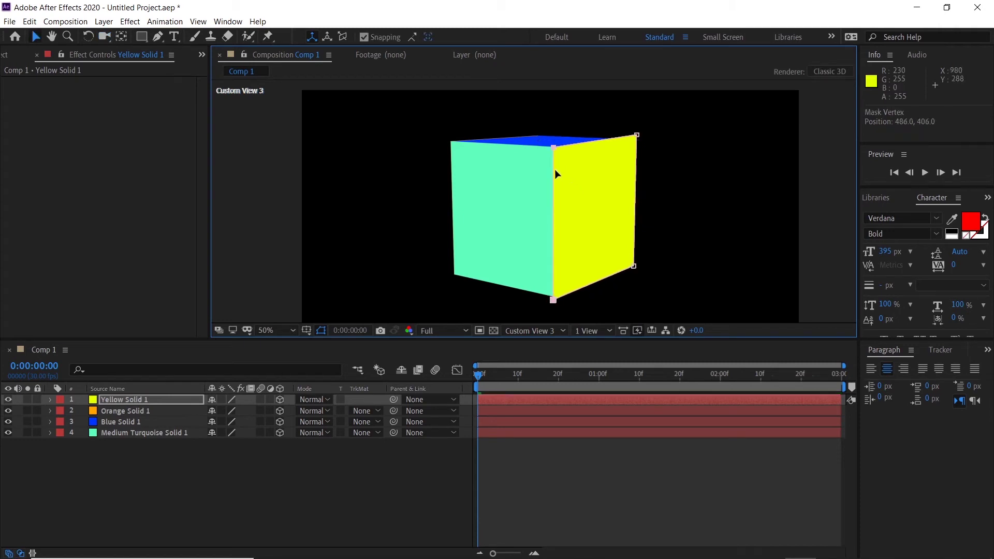
pyautogui.moveTo(554, 168); pyautogui.dragTo(554, 160)
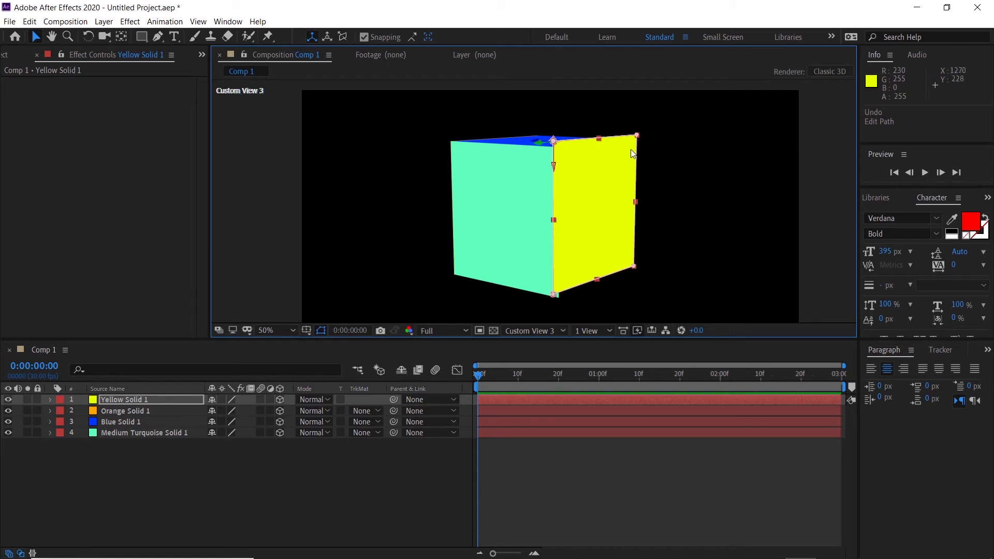
pyautogui.moveTo(555, 165); pyautogui.dragTo(554, 169)
pyautogui.hotkey('ctrl', 'z')
# Reselect the yellow solid layer and lower the face to a Y position of about 356.5
pyautogui.click(144, 412)
pyautogui.click(143, 401)
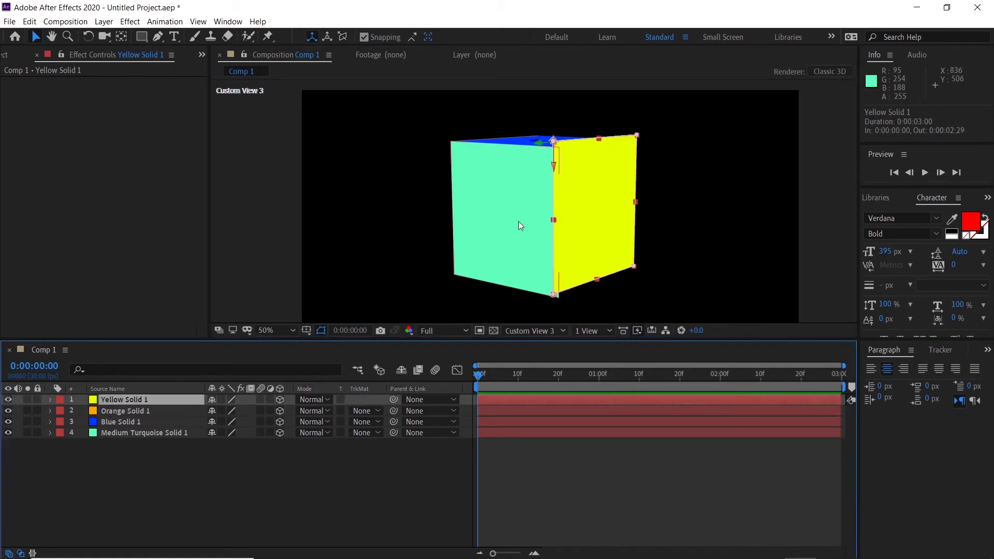
pyautogui.moveTo(554, 166); pyautogui.dragTo(558, 171)
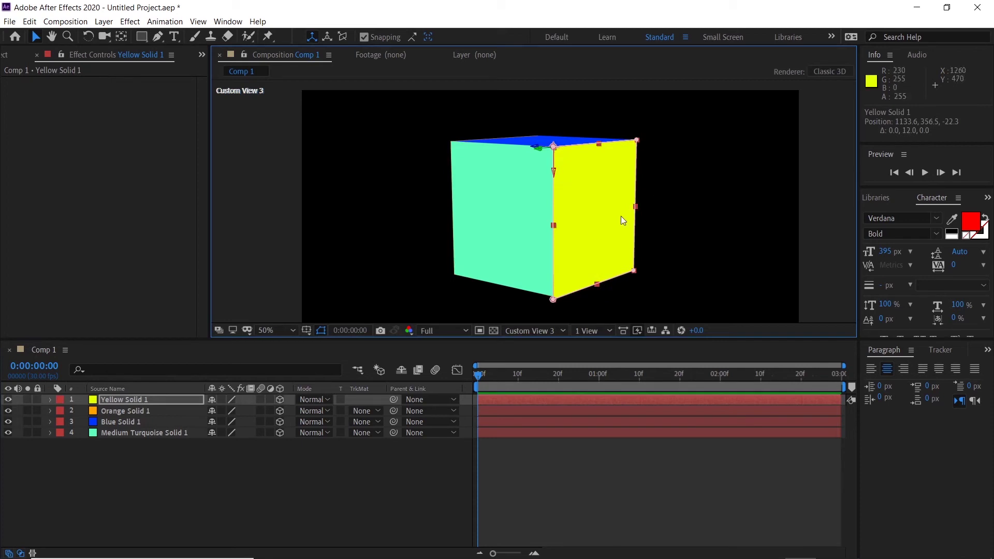
# Duplicate the yellow solid layer and reveal the copy's rotation properties with the cube's open side in view
pyautogui.click(124, 400)
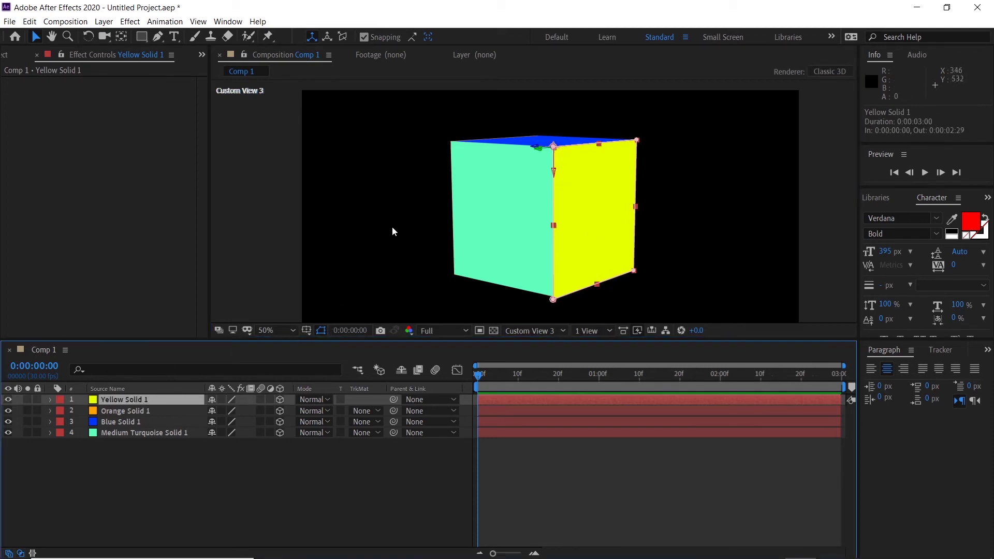
pyautogui.hotkey('ctrl', 'd')
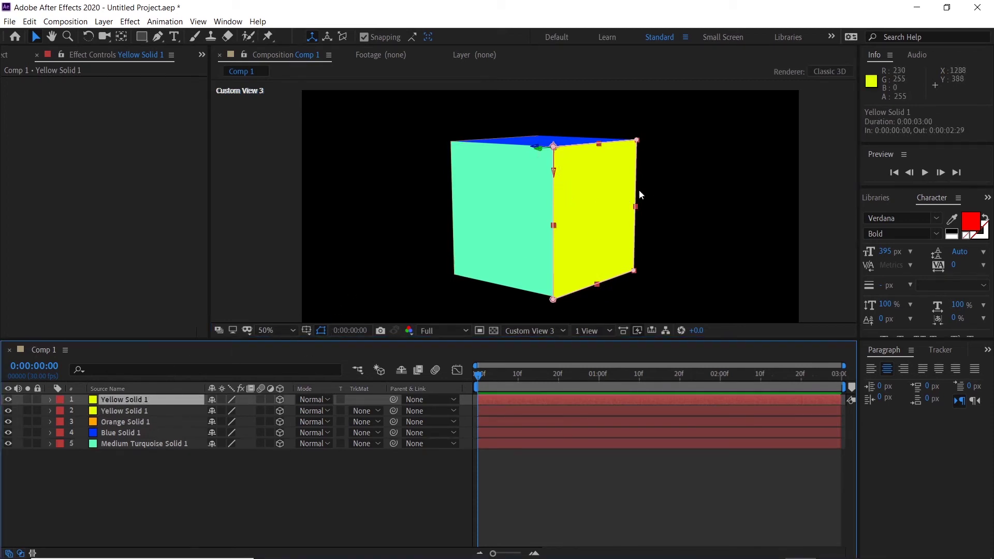
pyautogui.press('c')
pyautogui.moveTo(670, 202); pyautogui.dragTo(539, 179)
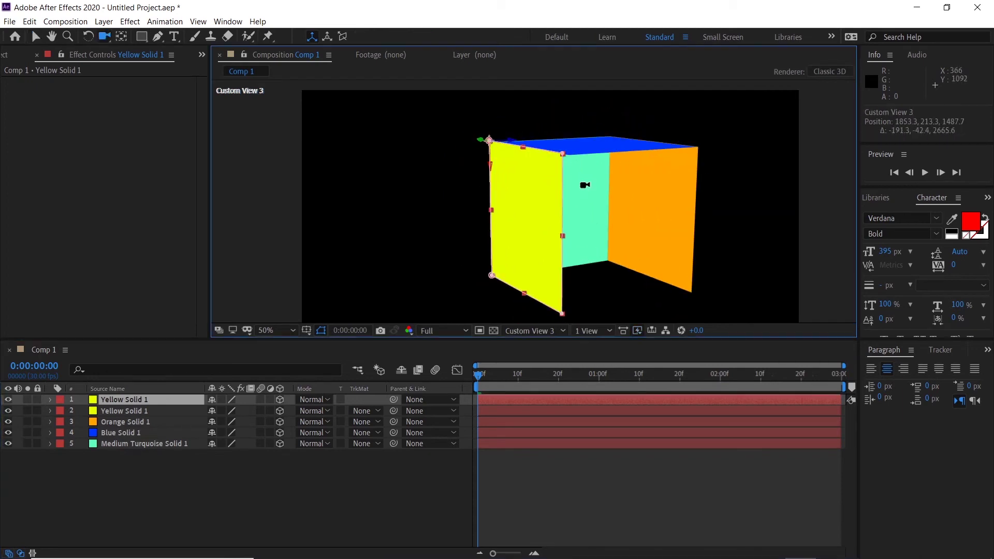
pyautogui.press('v')
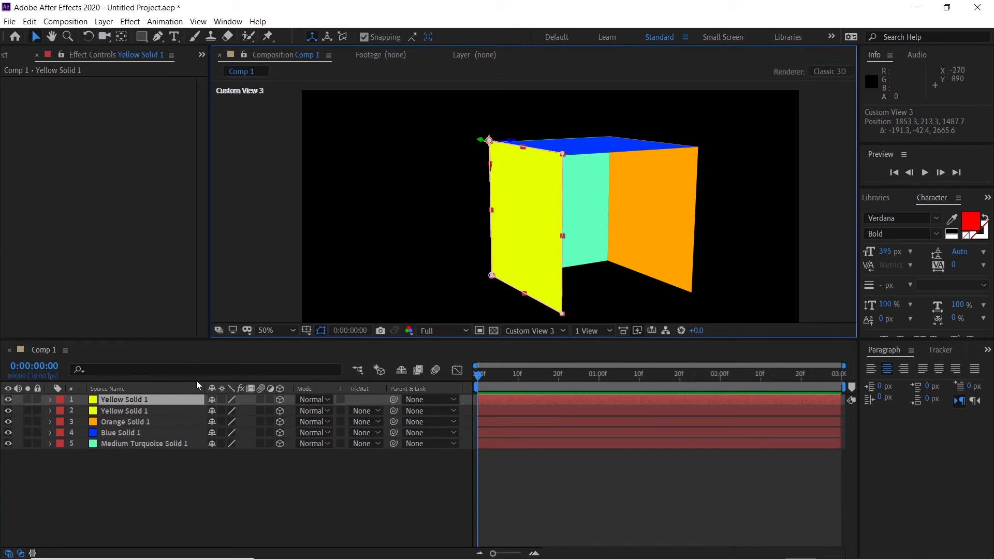
pyautogui.press('r')
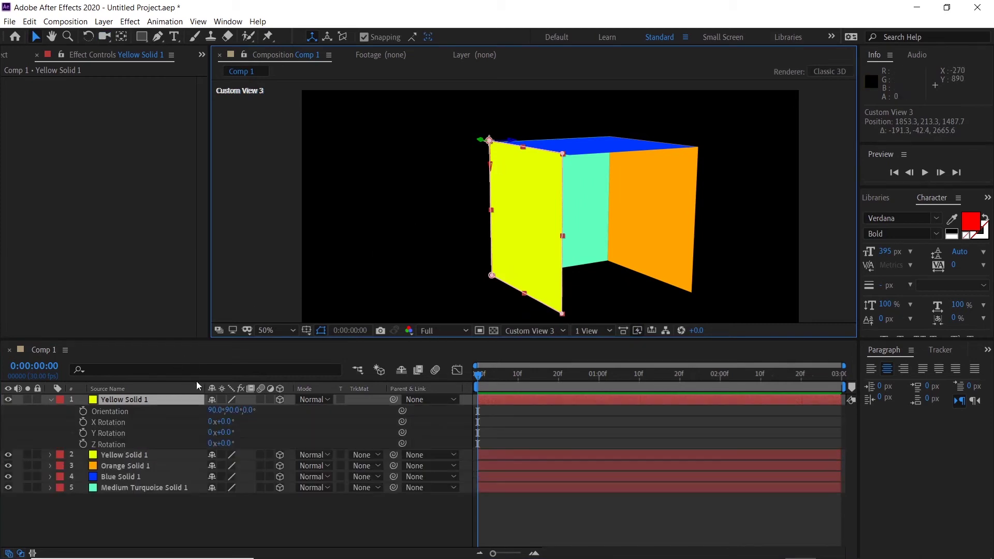
pyautogui.moveTo(248, 413); pyautogui.dragTo(269, 405)
pyautogui.hotkey('ctrl', 'z')
pyautogui.hotkey('ctrl', 'z')
# Set the yellow copy's Y orientation to 180°
pyautogui.click(234, 410)
pyautogui.write('180')
pyautogui.press('Return')
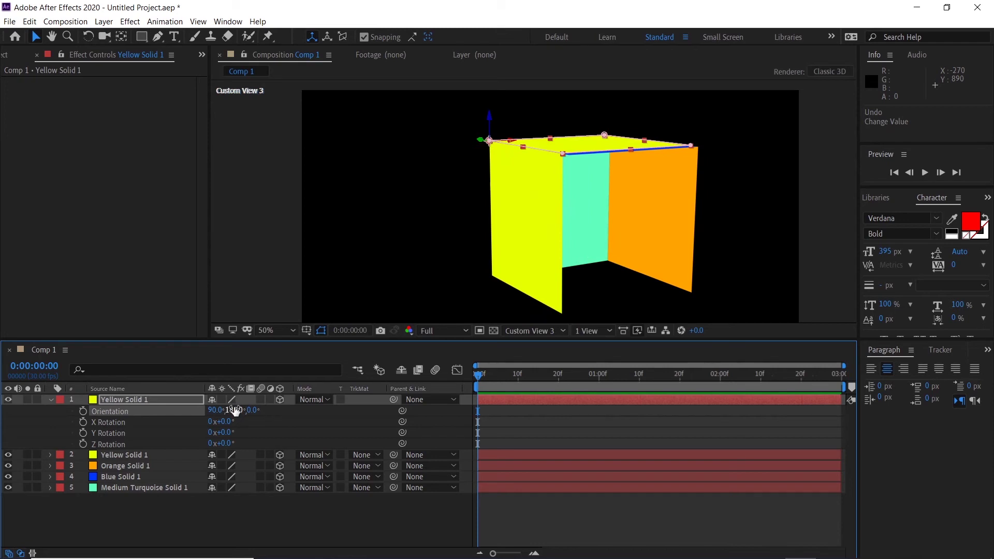
# Recolor the rotated yellow copy to magenta E500FF as a new solid
pyautogui.click(129, 399)
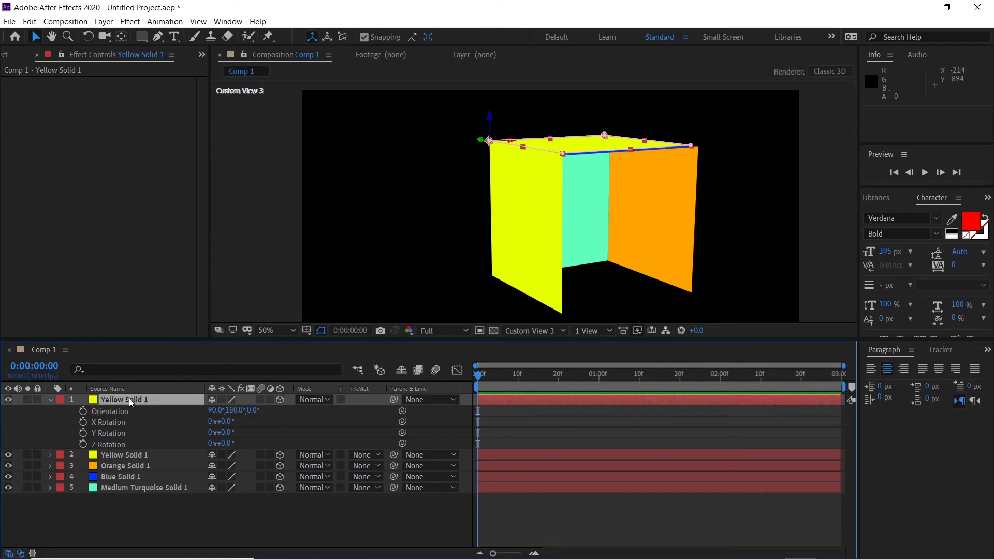
pyautogui.hotkey('ctrl', 'shift', 'y')
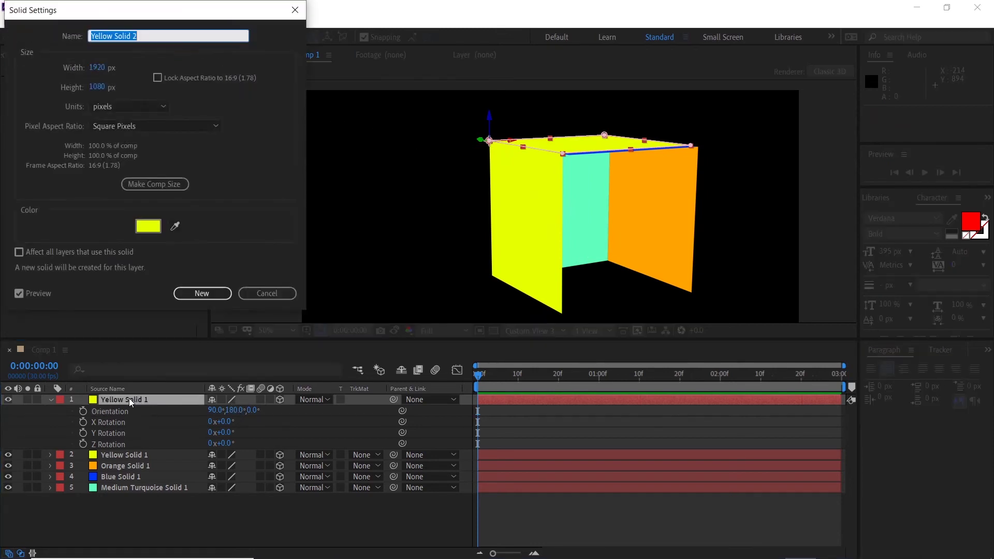
pyautogui.click(144, 228)
pyautogui.moveTo(200, 154); pyautogui.dragTo(201, 60)
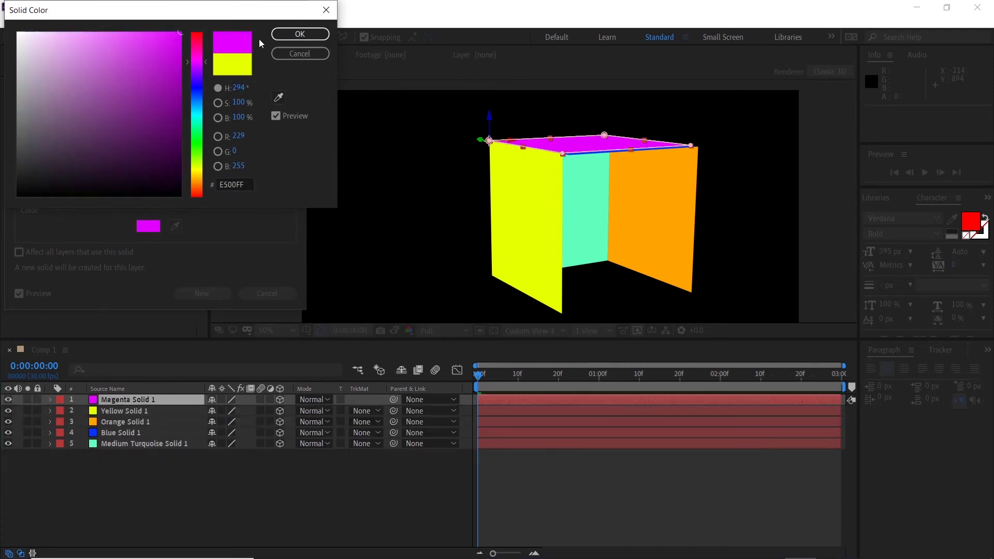
pyautogui.click(300, 34)
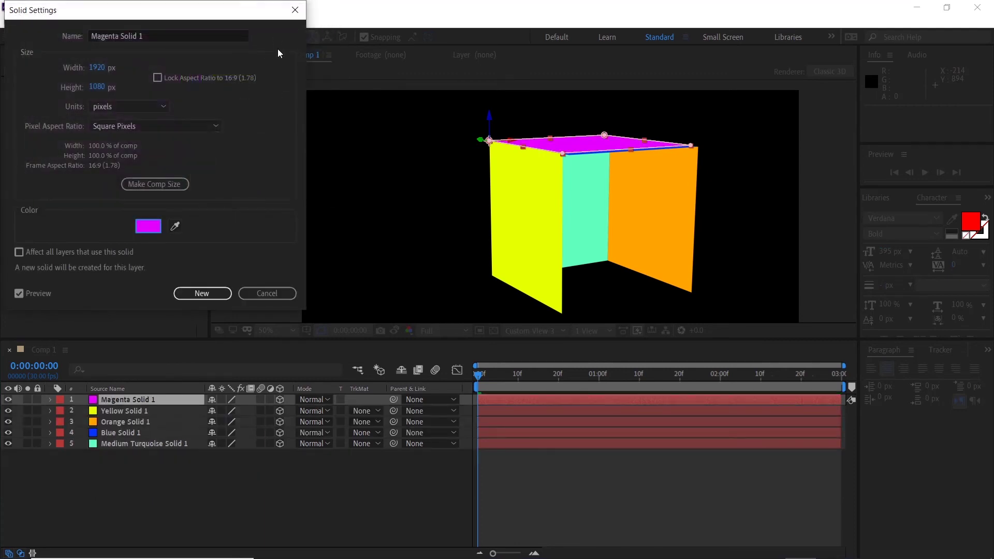
pyautogui.click(202, 293)
# Move the magenta face down to the cube's base at about Y 693.1 and inspect it from below
pyautogui.moveTo(490, 129); pyautogui.dragTo(530, 206)
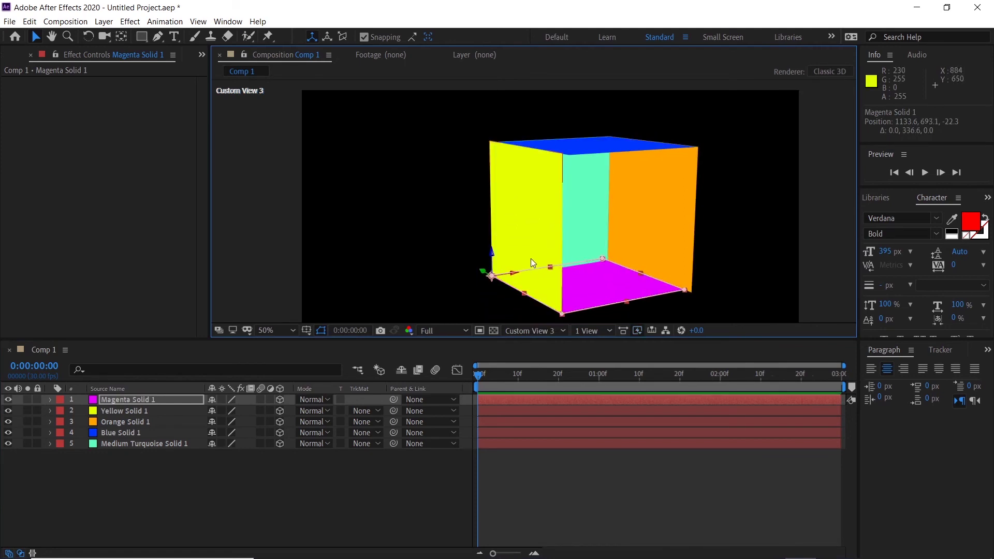
pyautogui.press('c')
pyautogui.moveTo(532, 263); pyautogui.dragTo(437, 209)
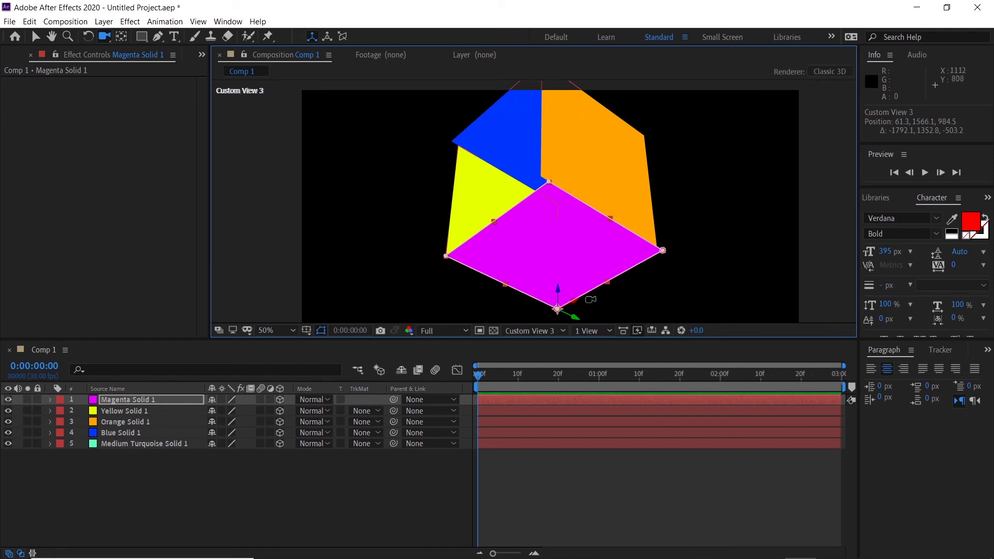
# Move the magenta base face along Z to about -8.1 to line it up with the neighbouring faces
pyautogui.press('v')
pyautogui.moveTo(575, 319); pyautogui.dragTo(568, 317)
pyautogui.click(507, 147)
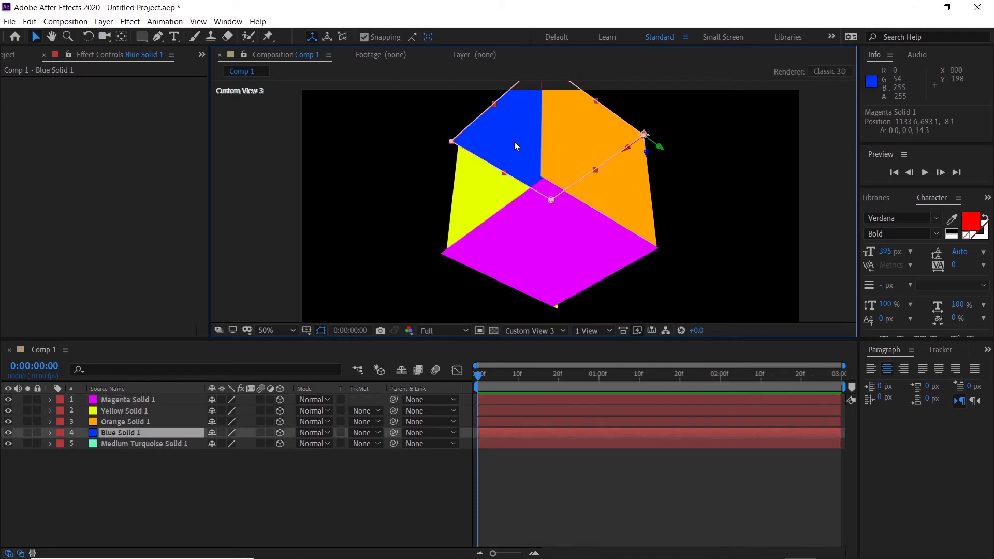
# Move the yellow face along Z to about -4.1 so it meets the cube's adjoining edges
pyautogui.press('c')
pyautogui.moveTo(433, 184); pyautogui.dragTo(518, 237)
pyautogui.moveTo(587, 195); pyautogui.dragTo(589, 194)
pyautogui.press('v')
pyautogui.click(515, 190)
pyautogui.moveTo(469, 150); pyautogui.dragTo(489, 155)
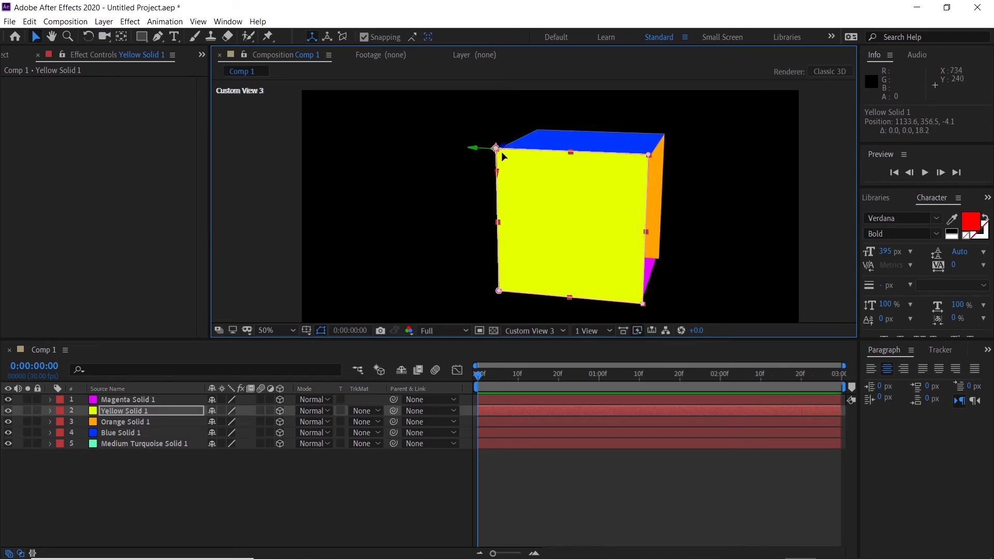
# Duplicate the medium turquoise solid layer with its face in view and select the lower copy
pyautogui.click(659, 208)
pyautogui.press('c')
pyautogui.moveTo(690, 202); pyautogui.dragTo(717, 204)
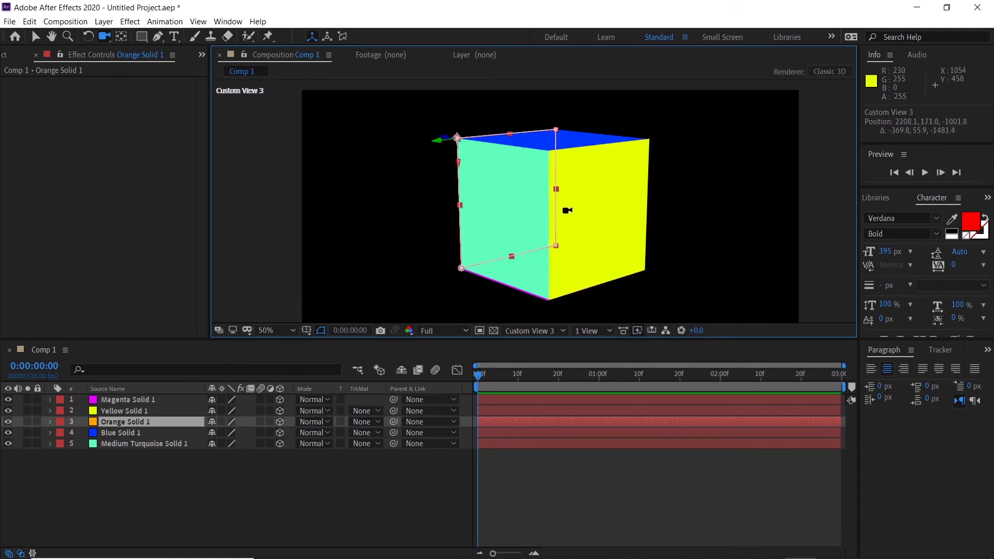
pyautogui.press('v')
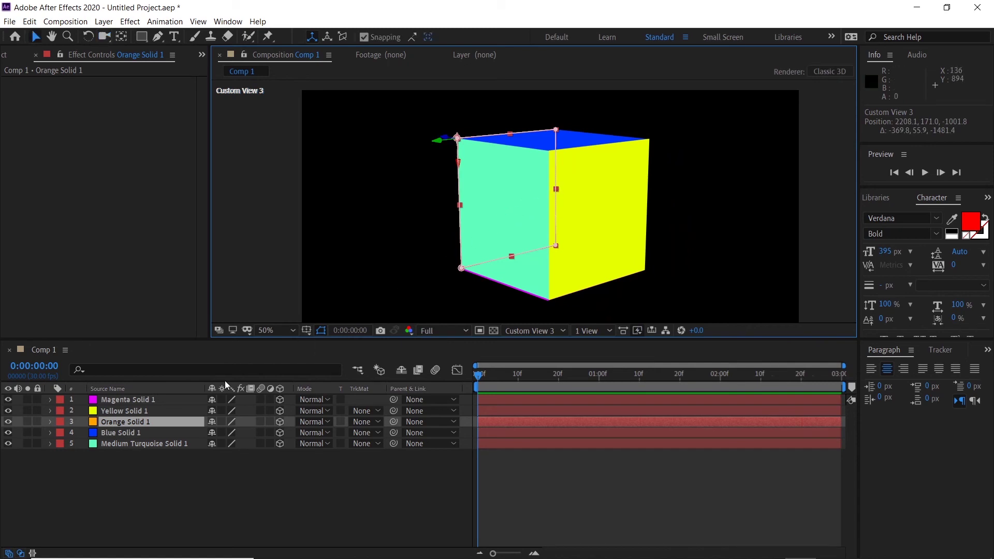
pyautogui.click(148, 443)
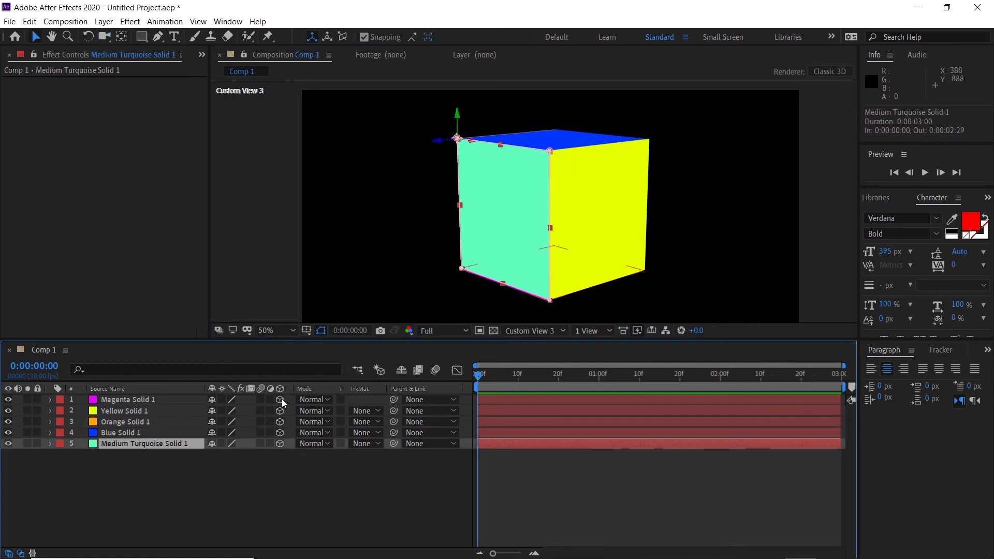
pyautogui.hotkey('ctrl', 'd')
pyautogui.click(176, 454)
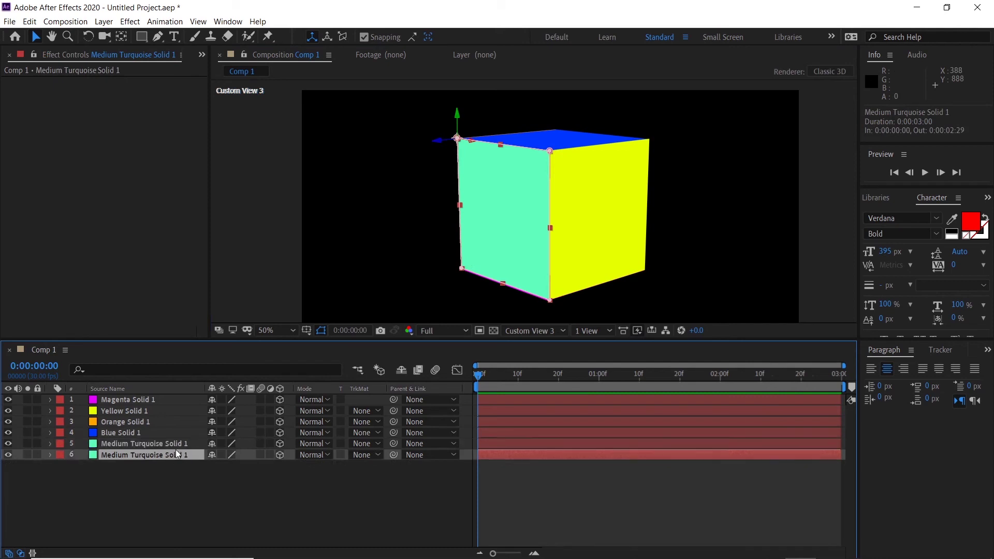
# Recolor the lower turquoise copy to bright green as a new solid
pyautogui.hotkey('ctrl', 'shift', 'y')
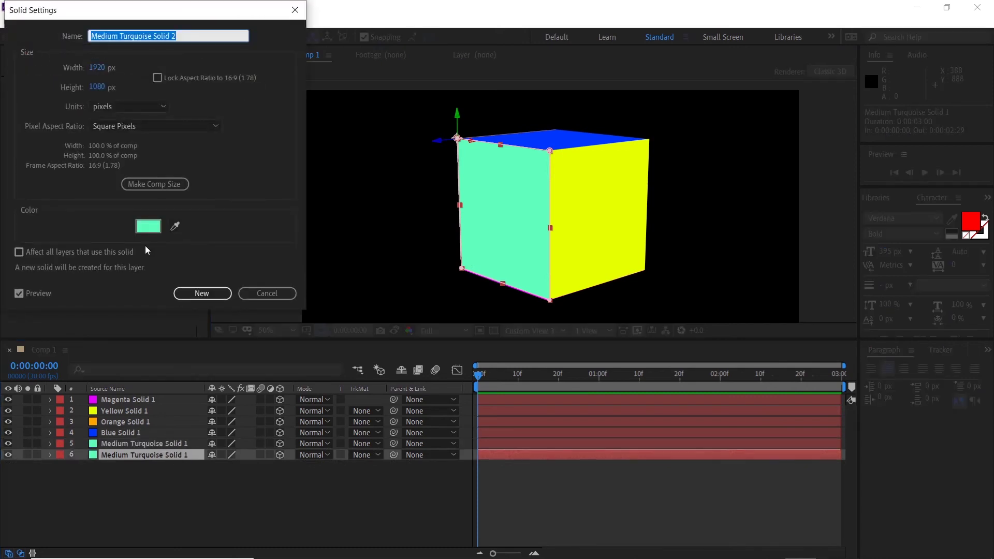
pyautogui.click(146, 228)
pyautogui.moveTo(197, 121); pyautogui.dragTo(199, 143)
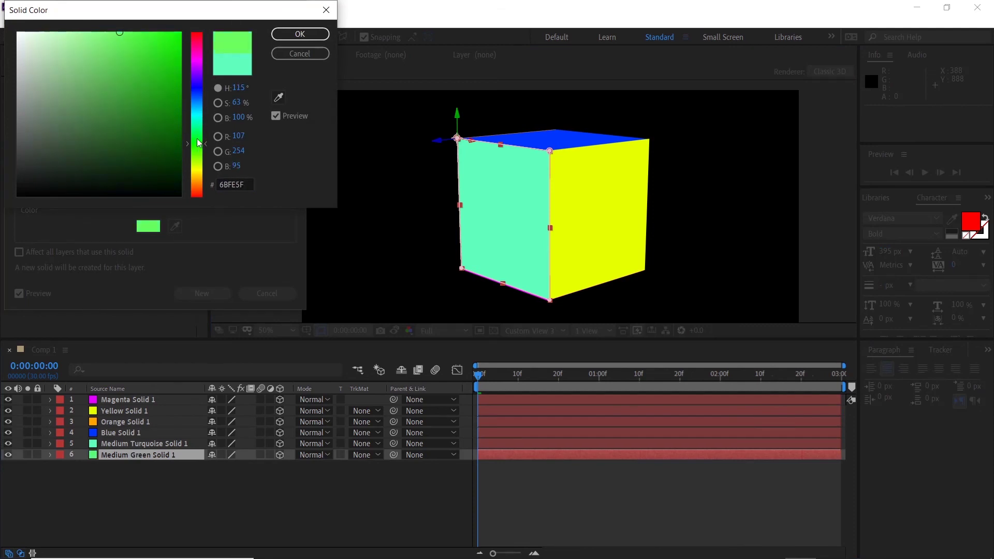
pyautogui.moveTo(170, 54); pyautogui.dragTo(183, 28)
pyautogui.click(285, 38)
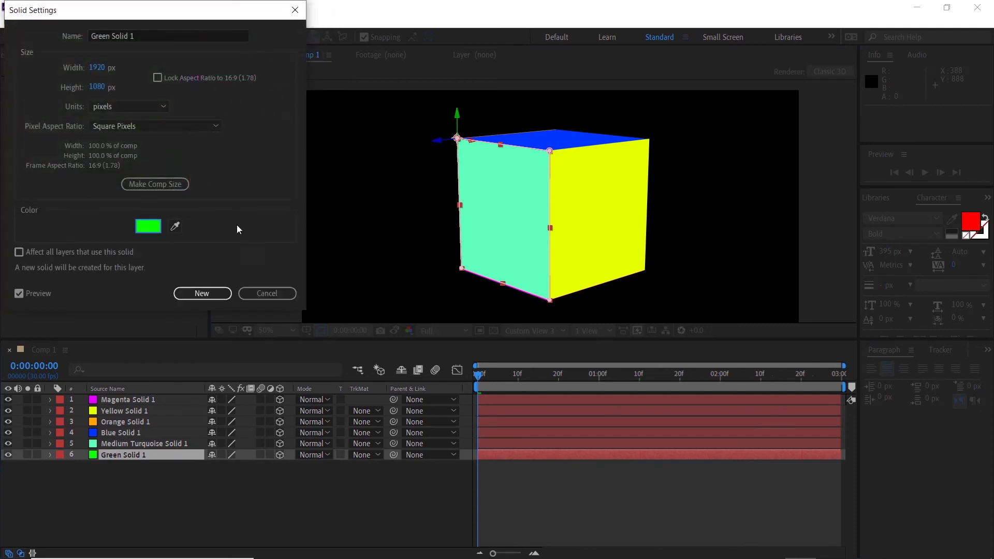
pyautogui.click(202, 293)
# Move the green face along Z to about 336.9 to close the cube's side opposite the turquoise face, leaving it deselected
pyautogui.moveTo(441, 145); pyautogui.dragTo(525, 131)
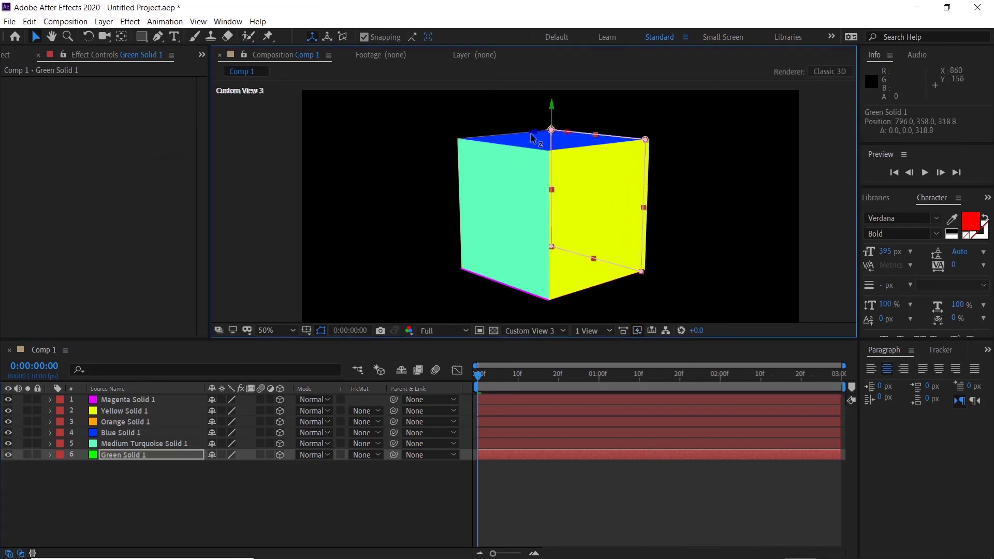
pyautogui.press('c')
pyautogui.moveTo(668, 171); pyautogui.dragTo(667, 139)
pyautogui.press('v')
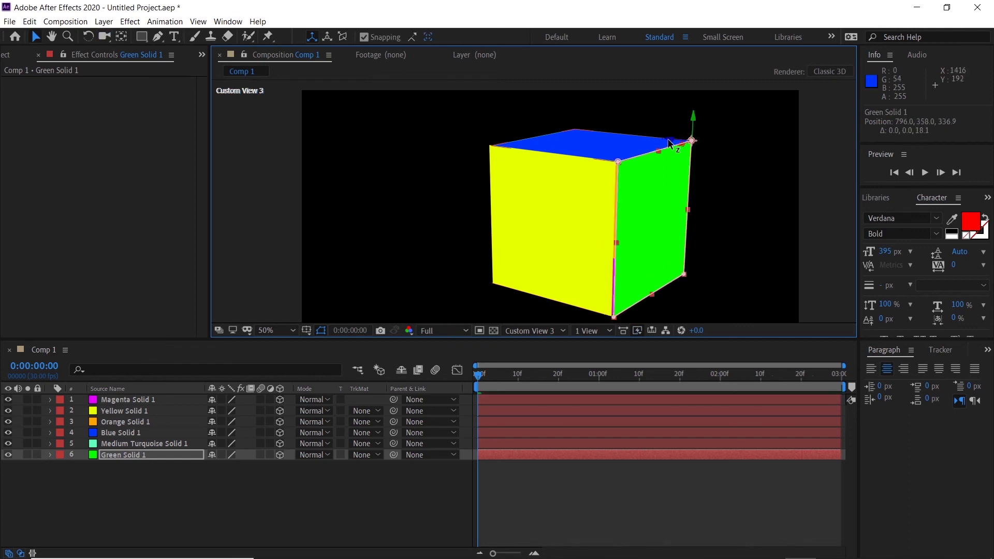
pyautogui.click(706, 139)
# Inspect the cube's green, orange and blue faces from above and select the magenta solid layer
pyautogui.press('c')
pyautogui.moveTo(677, 167); pyautogui.dragTo(568, 235)
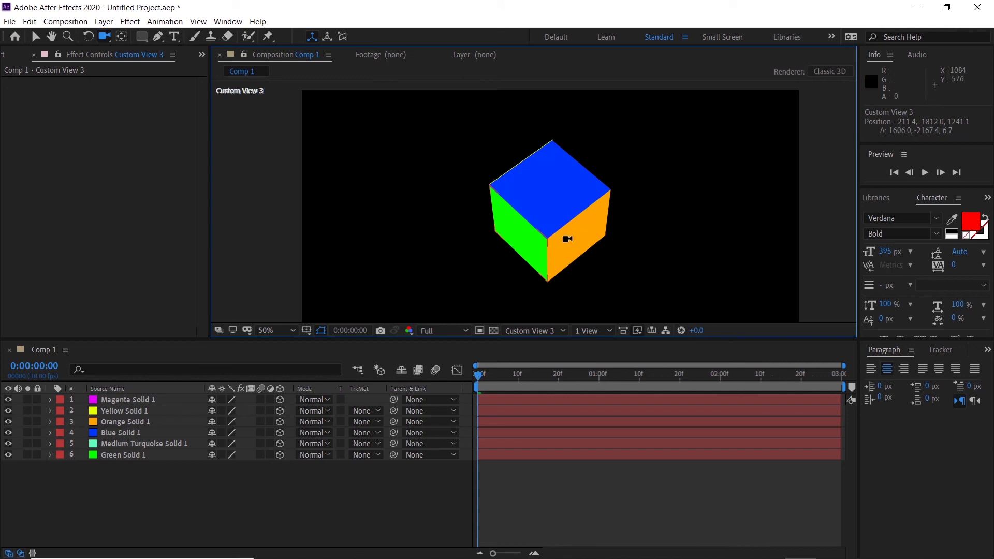
pyautogui.moveTo(490, 236); pyautogui.dragTo(541, 229)
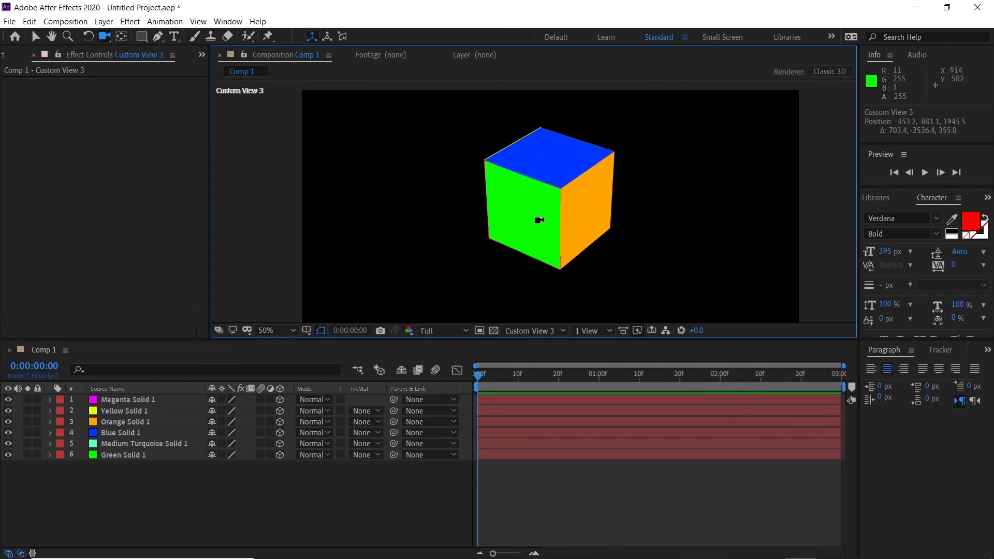
pyautogui.press('v')
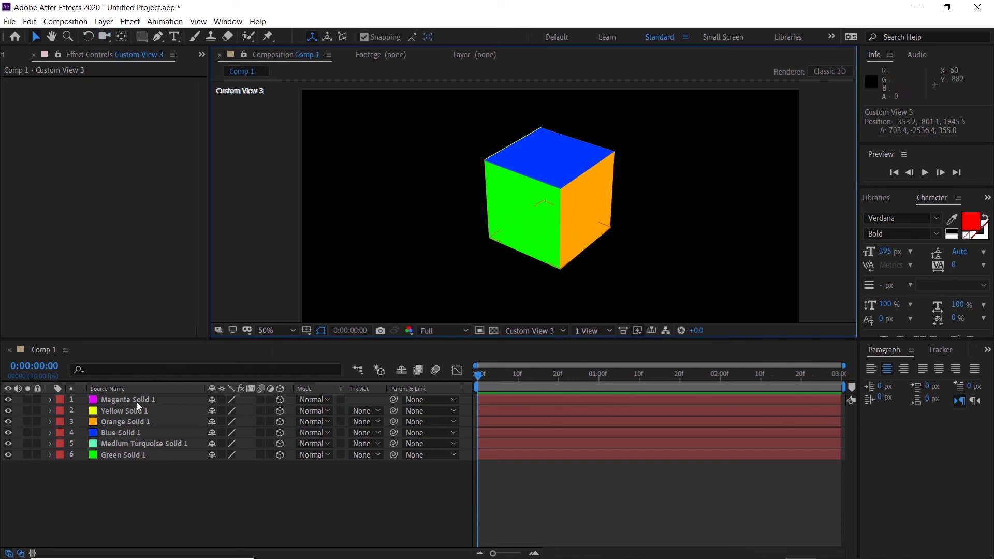
pyautogui.click(136, 400)
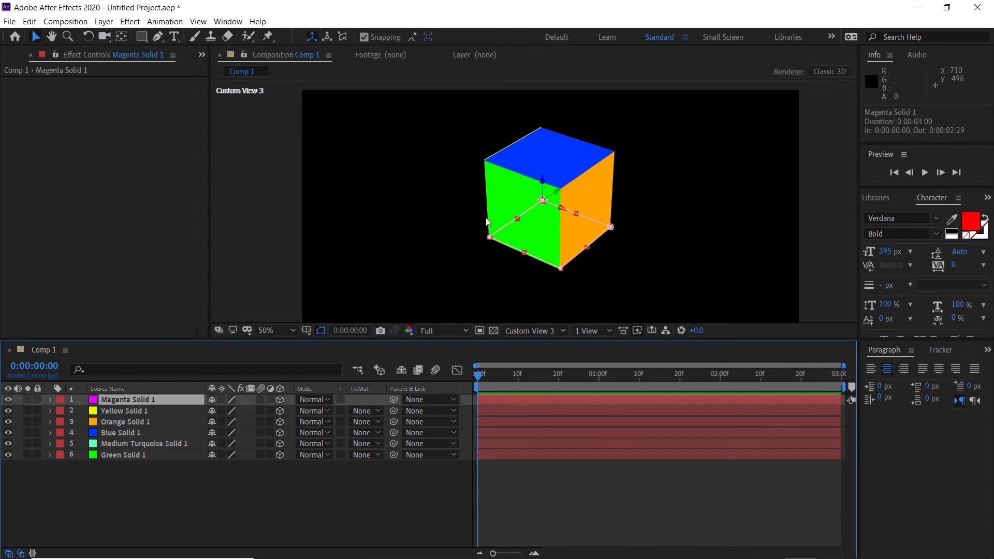